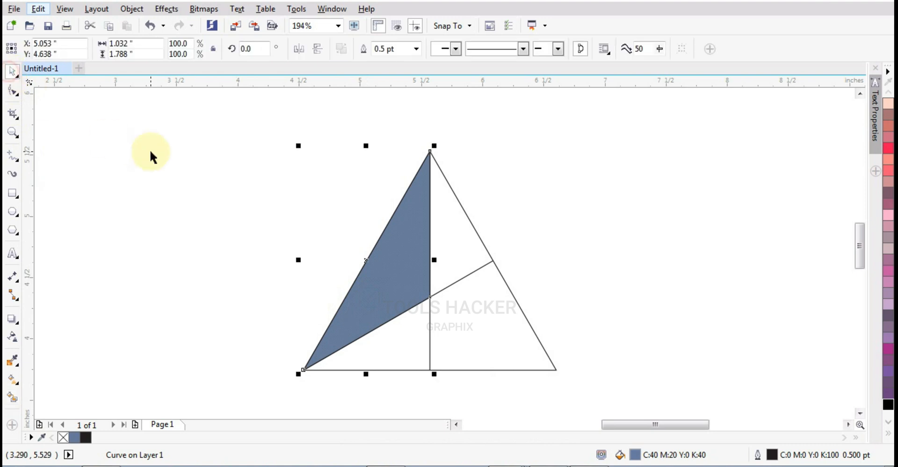
# Change the fill of the blue triangular piece to black, C 100, M 100, Y 100, K 100.
pyautogui.click(385, 244)
pyautogui.click(887, 405)
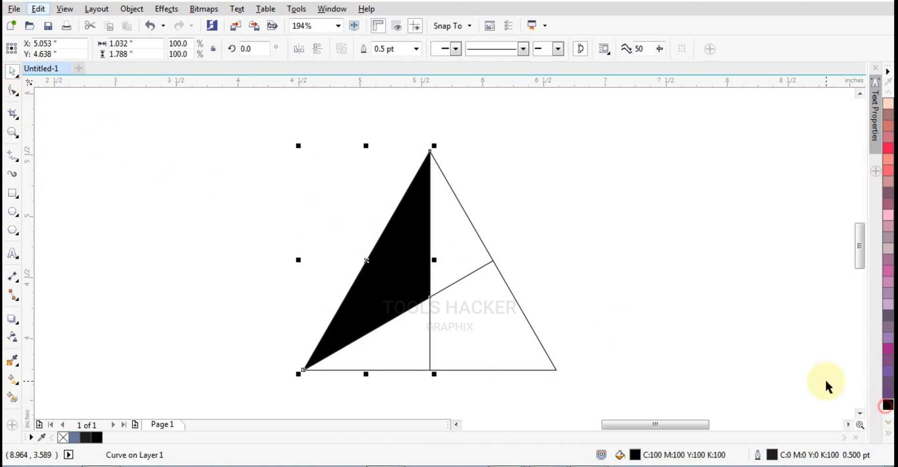
pyautogui.click(692, 299)
pyautogui.click(391, 265)
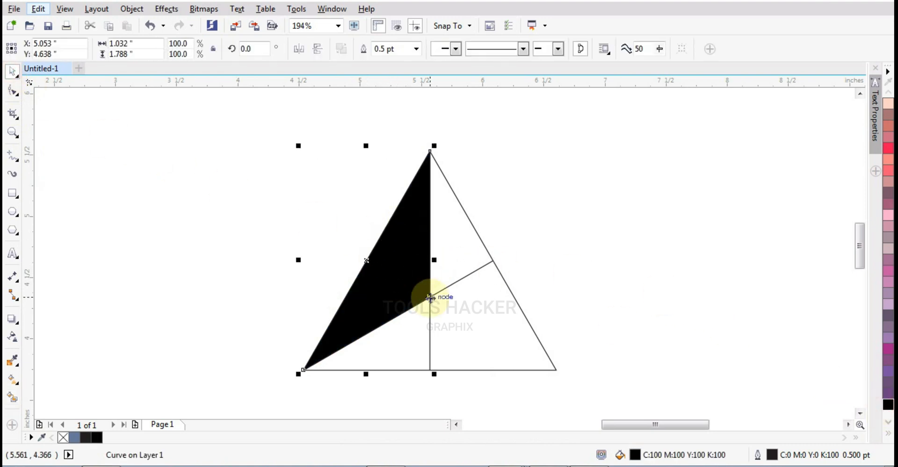
pyautogui.click(518, 255)
pyautogui.click(396, 282)
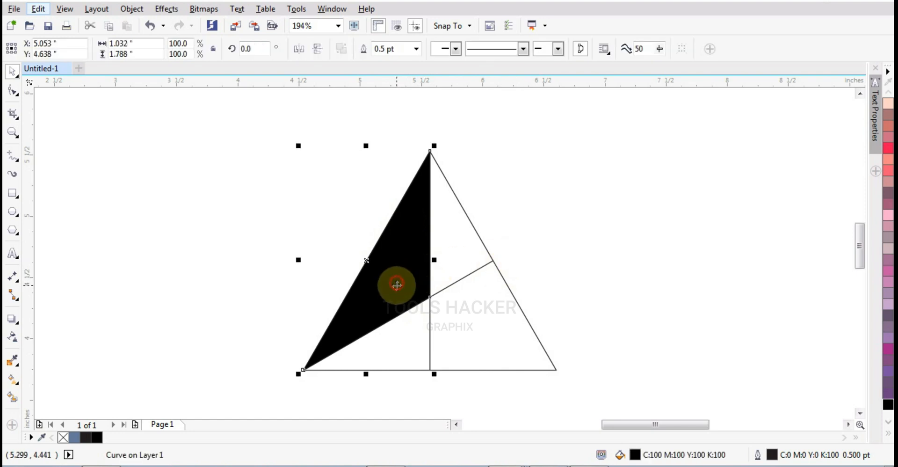
pyautogui.click(424, 322)
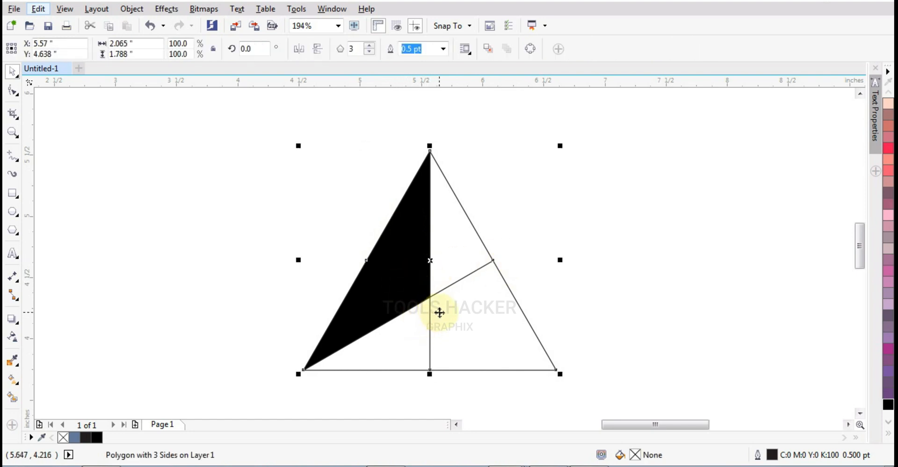
pyautogui.click(441, 313)
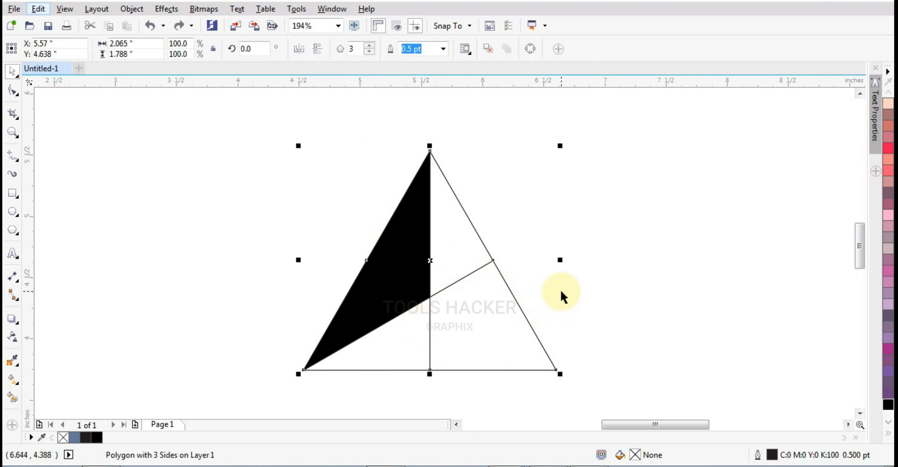
pyautogui.click(561, 295)
# Move the black piece's rotation centre to where the inner lines meet and rotate the piece 120° onto the triangle's base.
pyautogui.click(387, 260)
pyautogui.scroll(2, 407, 272)
pyautogui.scroll(-1, 406, 273)
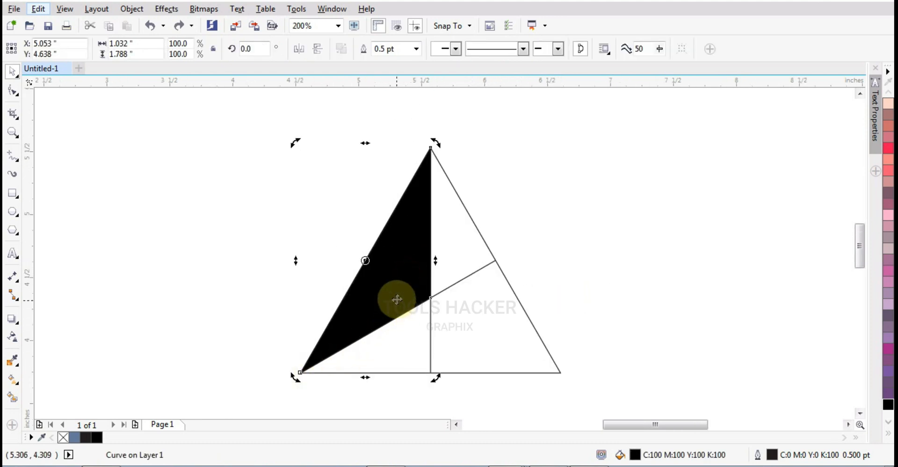
pyautogui.moveTo(365, 261); pyautogui.dragTo(429, 292)
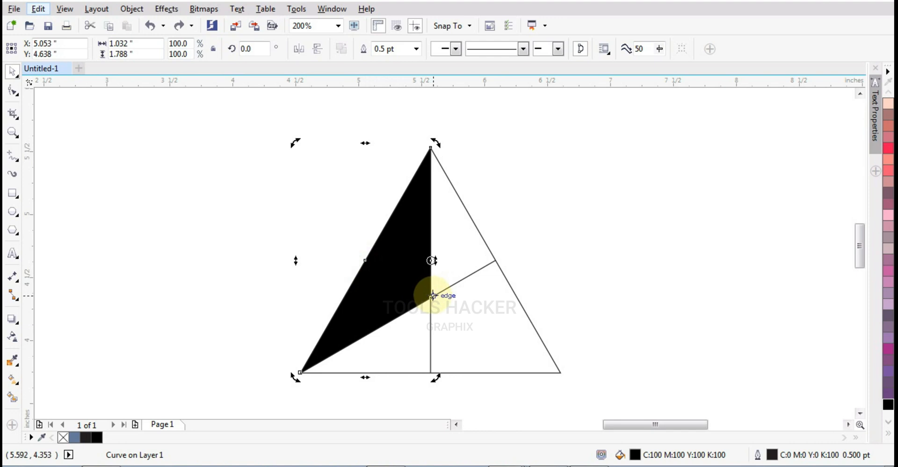
pyautogui.moveTo(295, 376); pyautogui.dragTo(532, 343)
# Delete the diagonal and vertical construction lines inside the outer triangle.
pyautogui.click(499, 307)
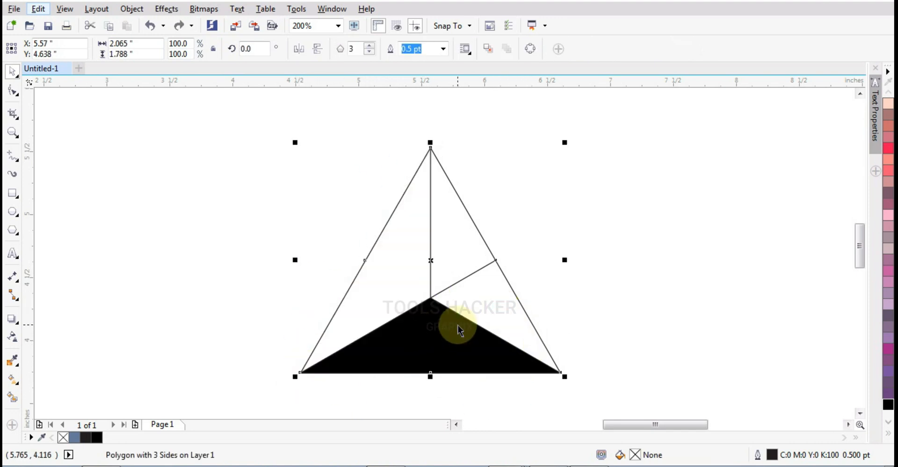
pyautogui.click(499, 310)
pyautogui.click(467, 280)
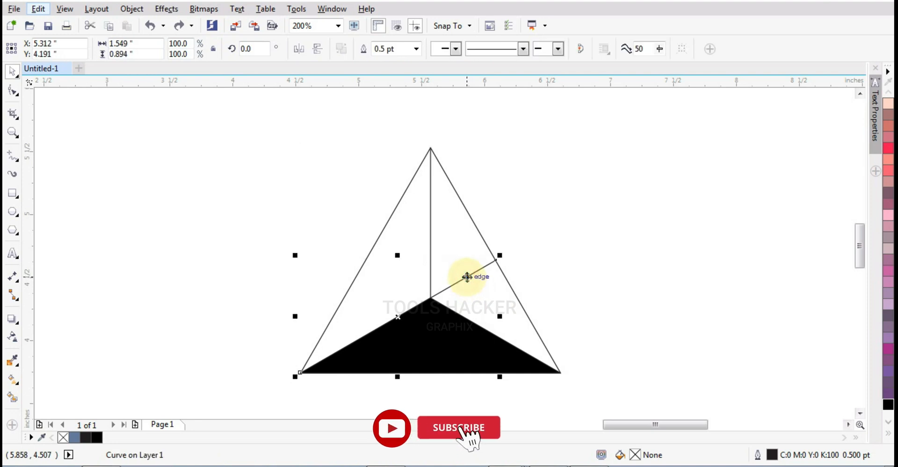
pyautogui.press('Delete')
pyautogui.click(432, 266)
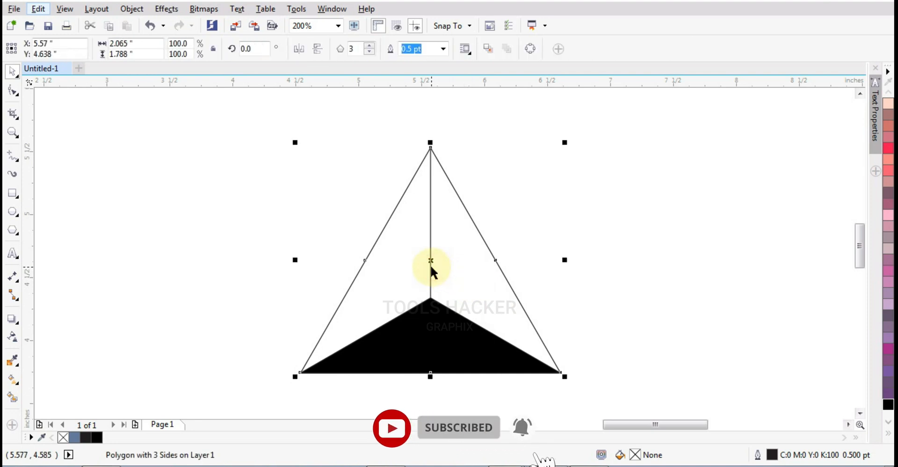
pyautogui.click(430, 262)
pyautogui.press('Delete')
# Make a copy of the black piece with its apex lowered so that it is 0.567" high on the same base.
pyautogui.click(421, 330)
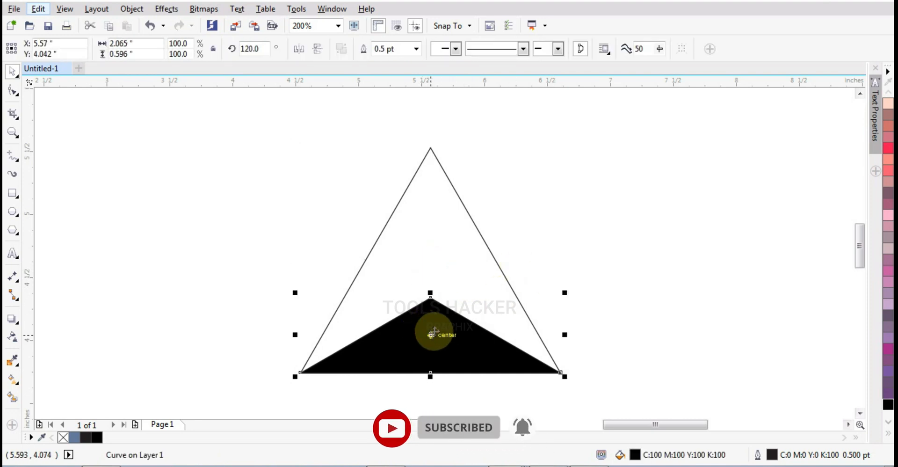
pyautogui.moveTo(433, 332); pyautogui.dragTo(414, 333)
pyautogui.hotkey('ctrl', 'z')
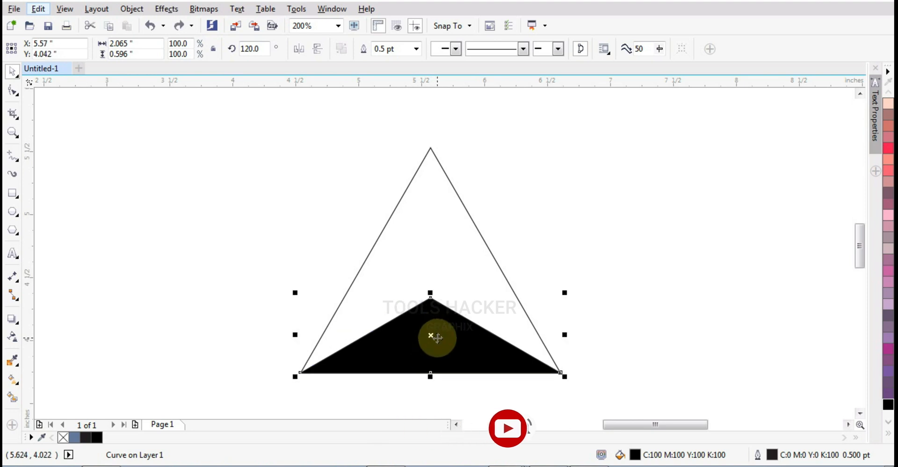
pyautogui.scroll(1, 443, 331)
pyautogui.moveTo(398, 230); pyautogui.dragTo(405, 235)
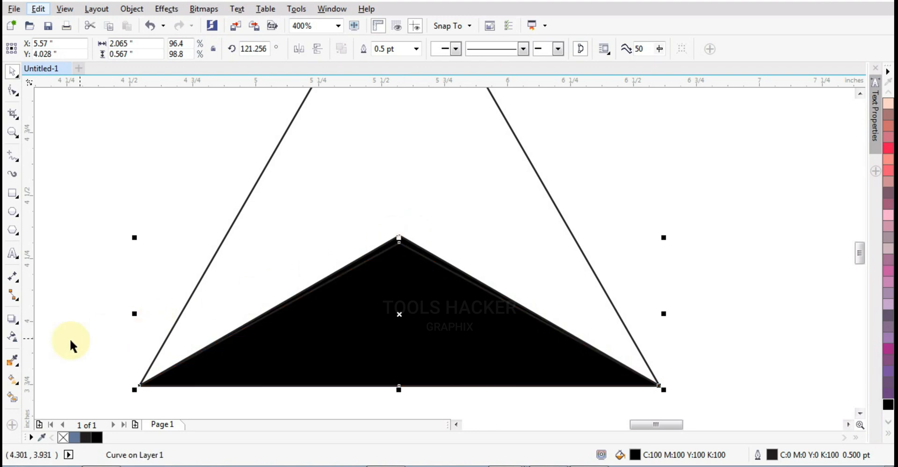
# Apply a linear fountain fill to the shorter copy, from black just below its base to CMYK K 80 at its apex.
pyautogui.click(12, 379)
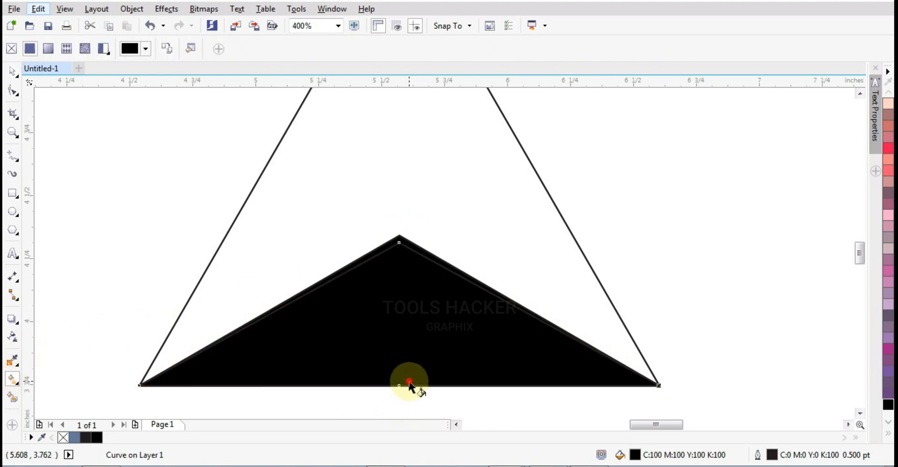
pyautogui.moveTo(409, 383); pyautogui.dragTo(409, 244)
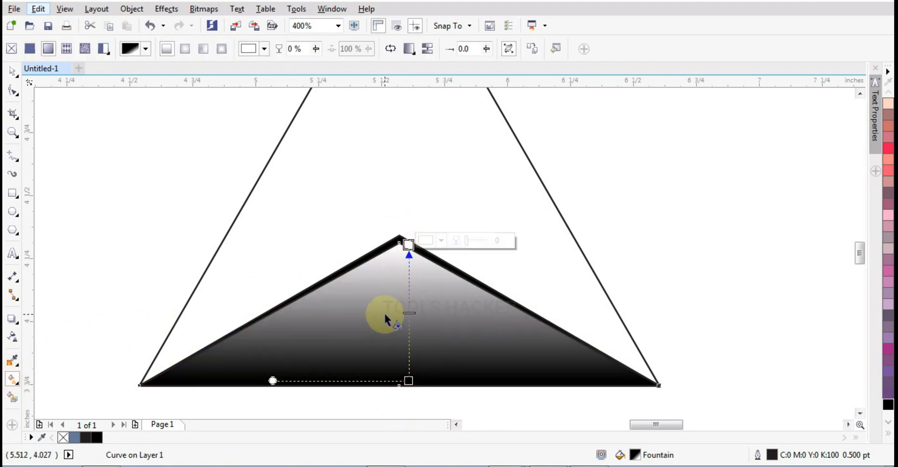
pyautogui.click(442, 238)
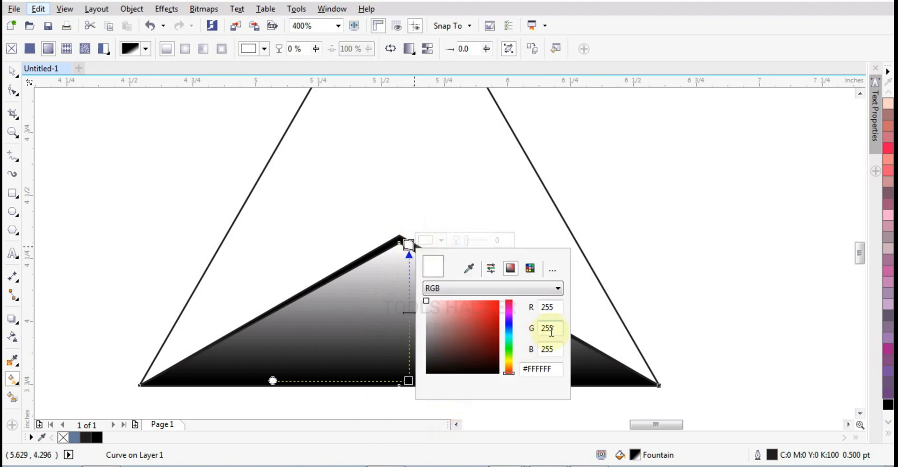
pyautogui.click(484, 290)
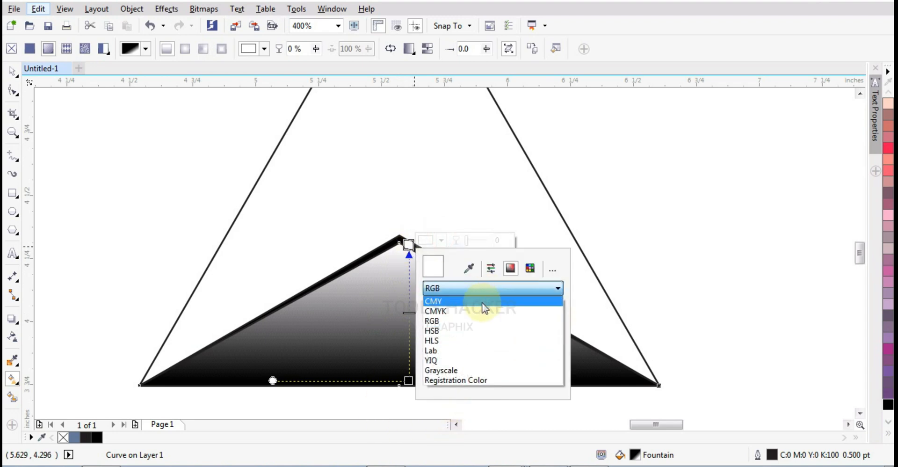
pyautogui.click(481, 311)
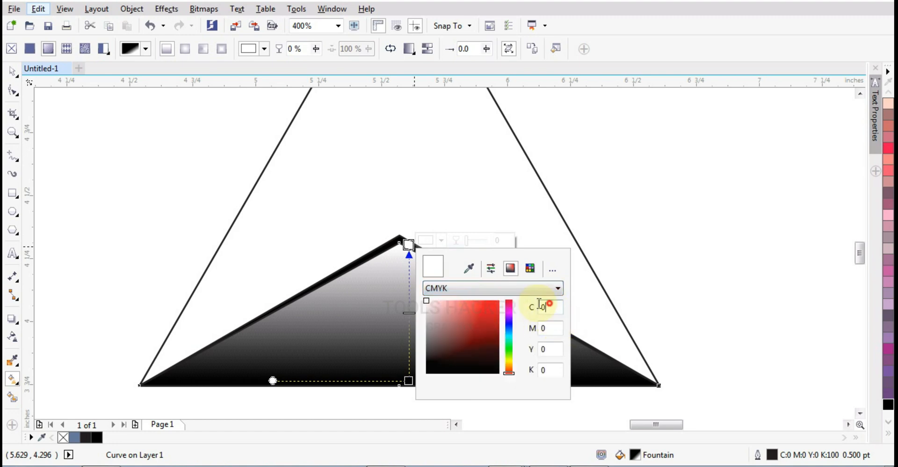
pyautogui.doubleClick(553, 370)
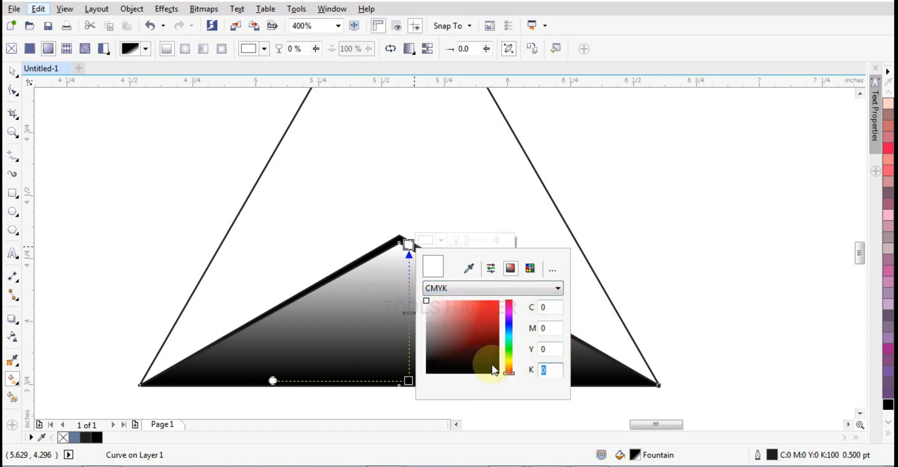
pyautogui.write('8')
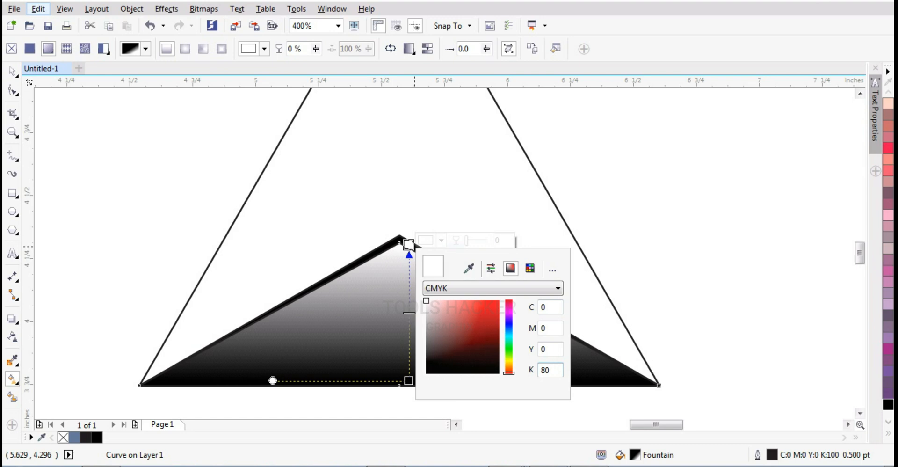
pyautogui.click(554, 306)
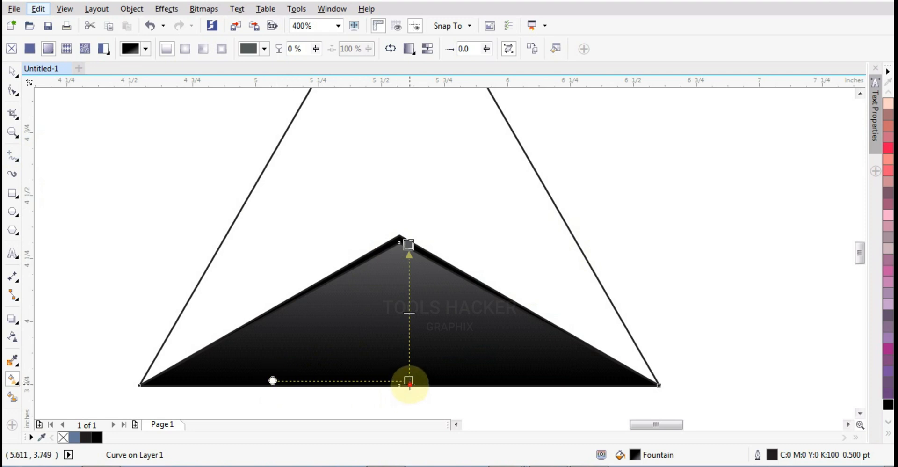
pyautogui.moveTo(409, 382); pyautogui.dragTo(409, 389)
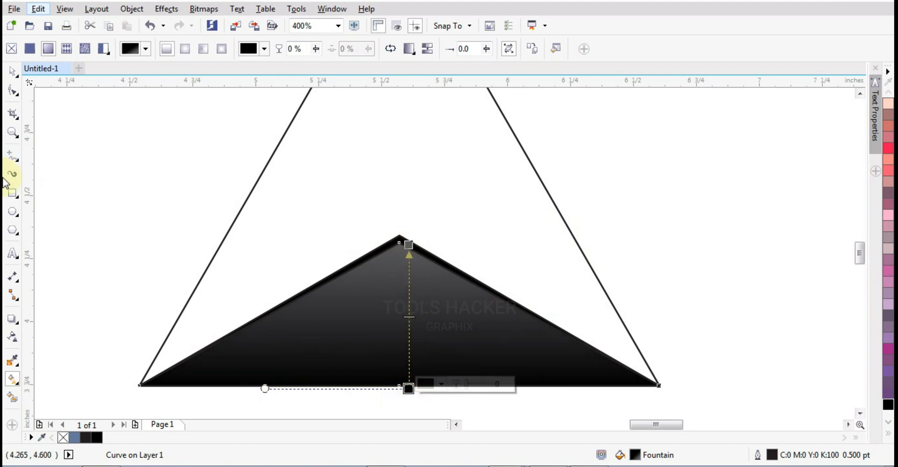
# Delete the taller solid black piece behind the gradient-filled one.
pyautogui.click(12, 72)
pyautogui.click(106, 155)
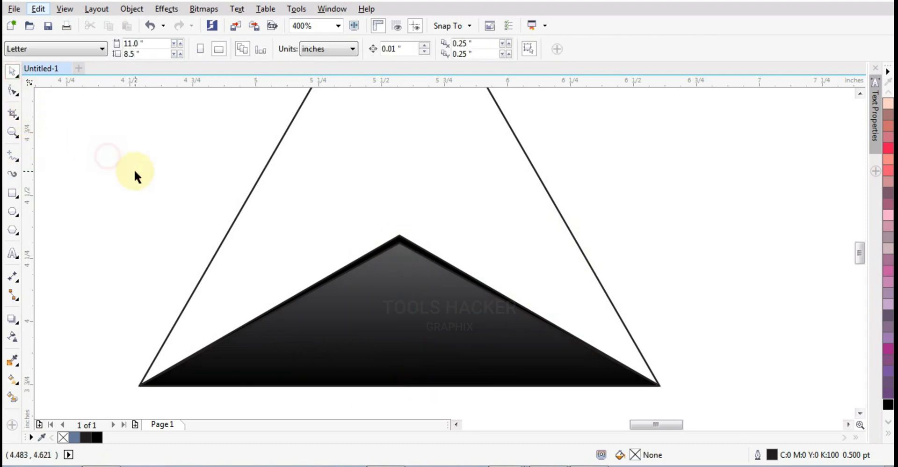
pyautogui.click(409, 240)
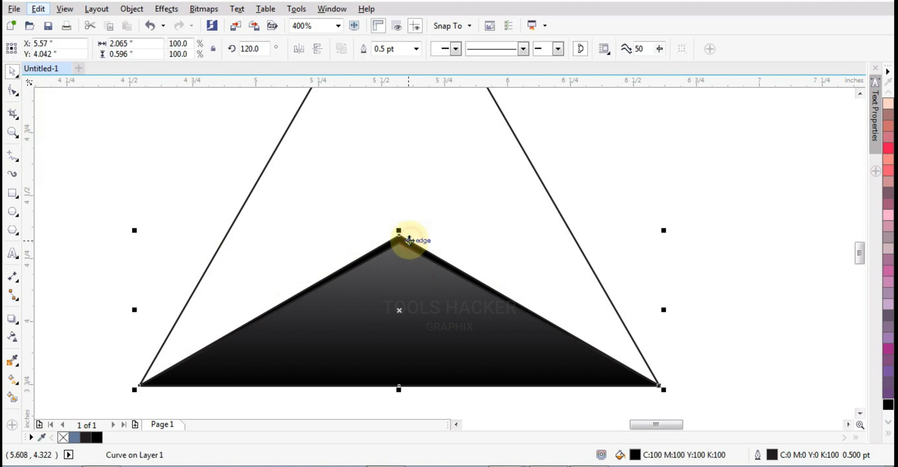
pyautogui.click(409, 301)
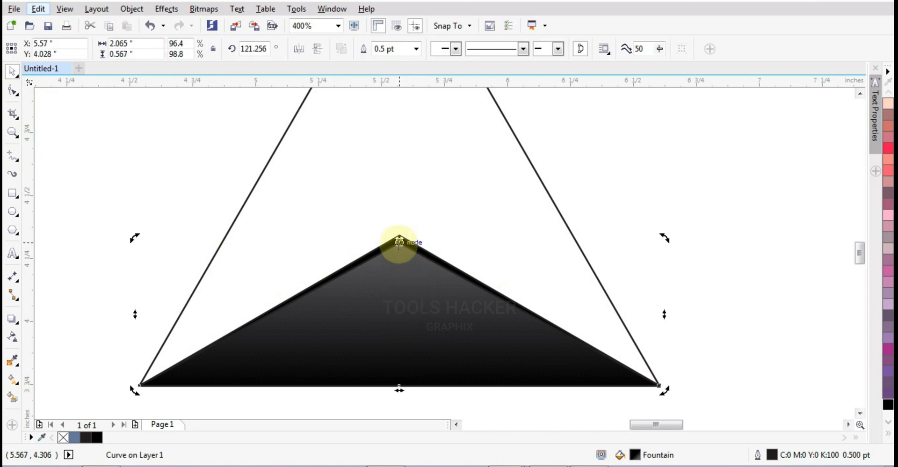
pyautogui.click(479, 284)
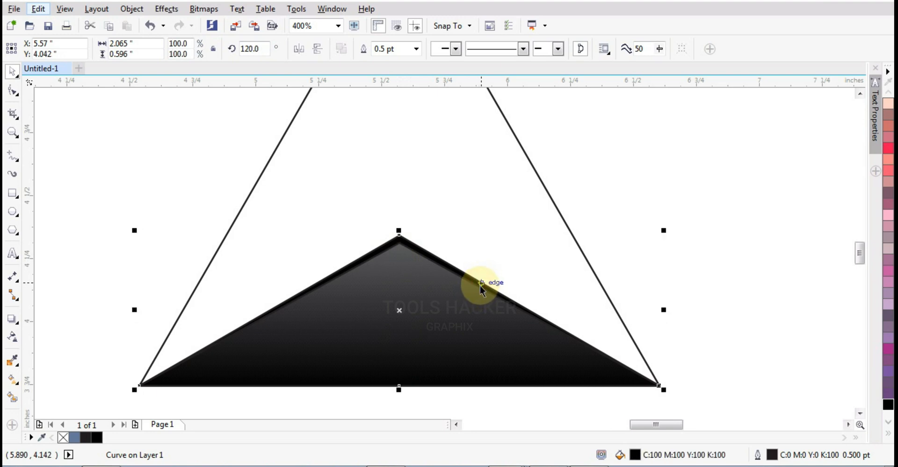
pyautogui.press('Delete')
# Create two rotated copies of the gradient piece at 120° steps around its rotation centre to complete the triangle.
pyautogui.click(356, 327)
pyautogui.click(357, 330)
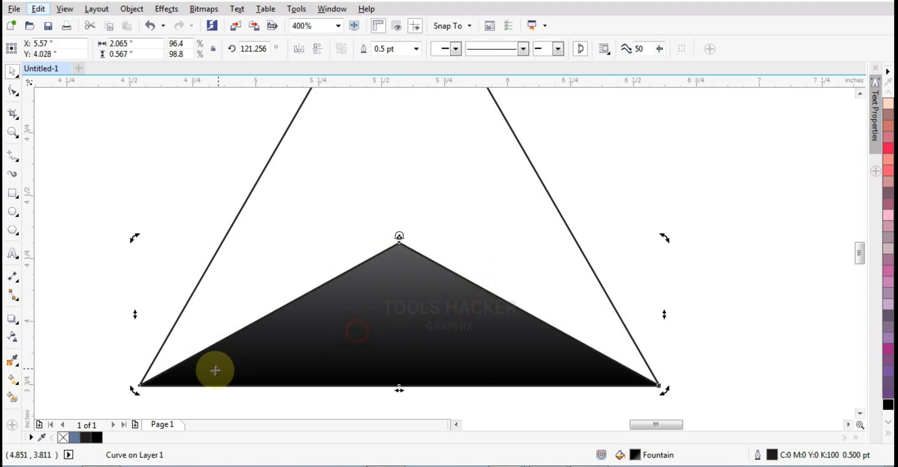
pyautogui.moveTo(137, 395); pyautogui.dragTo(436, 255)
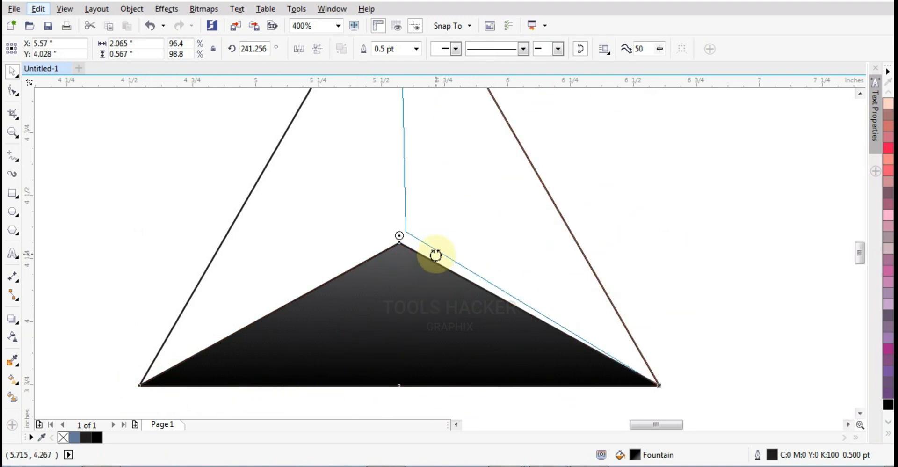
pyautogui.moveTo(435, 253); pyautogui.dragTo(438, 262)
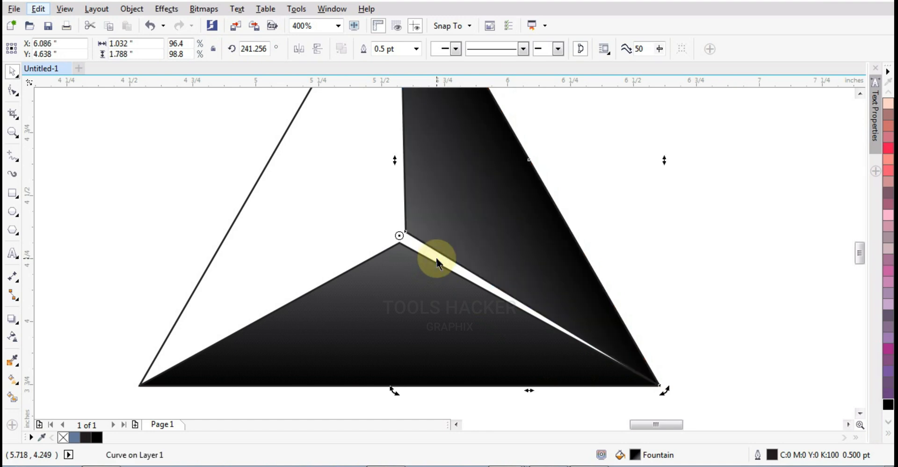
pyautogui.hotkey('ctrl', 'r')
pyautogui.click(609, 260)
pyautogui.scroll(-2, 414, 299)
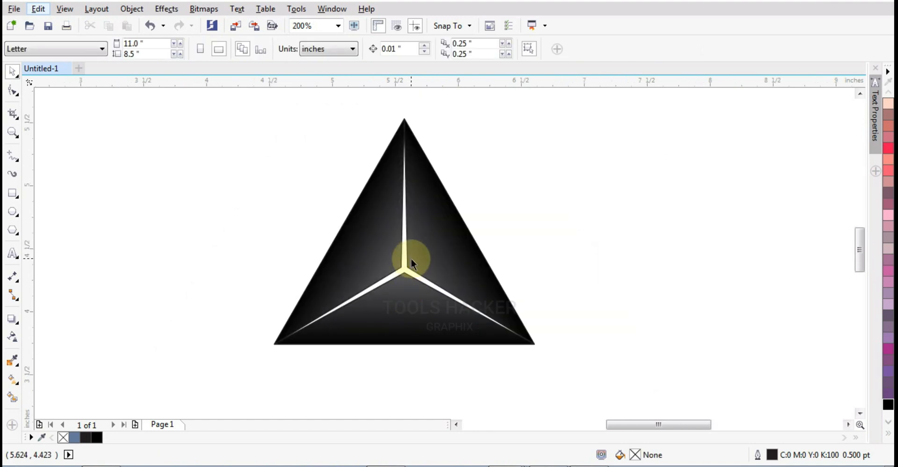
# Remove the outline from all three gradient pieces.
pyautogui.click(411, 259)
pyautogui.click(374, 254)
pyautogui.keyDown('shift'); pyautogui.click(371, 311); pyautogui.keyUp('shift')
pyautogui.keyDown('shift'); pyautogui.click(427, 312); pyautogui.keyUp('shift')
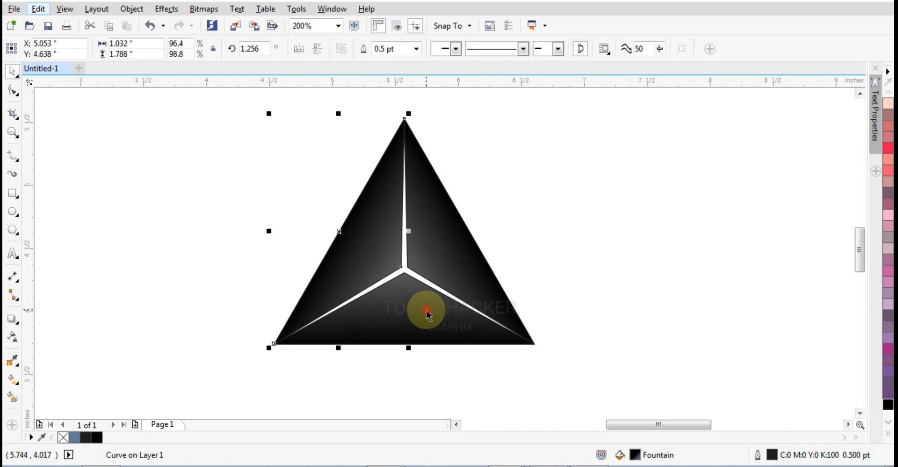
pyautogui.keyDown('shift'); pyautogui.click(438, 267); pyautogui.keyUp('shift')
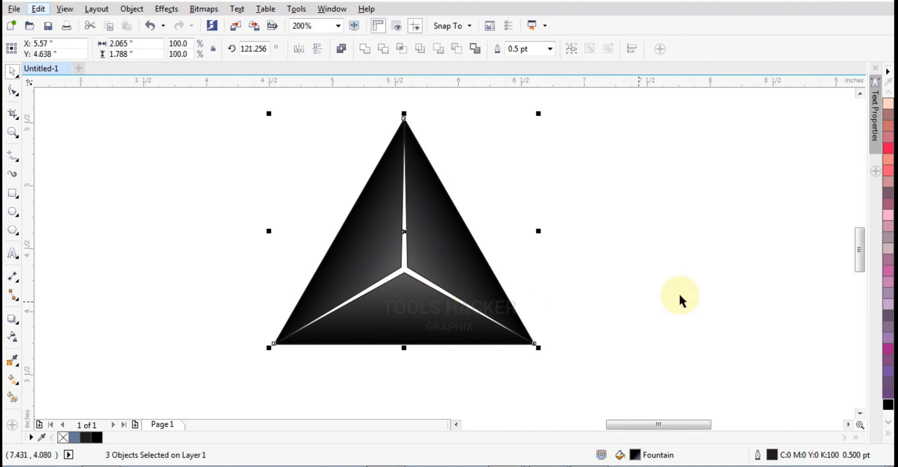
pyautogui.click(885, 437)
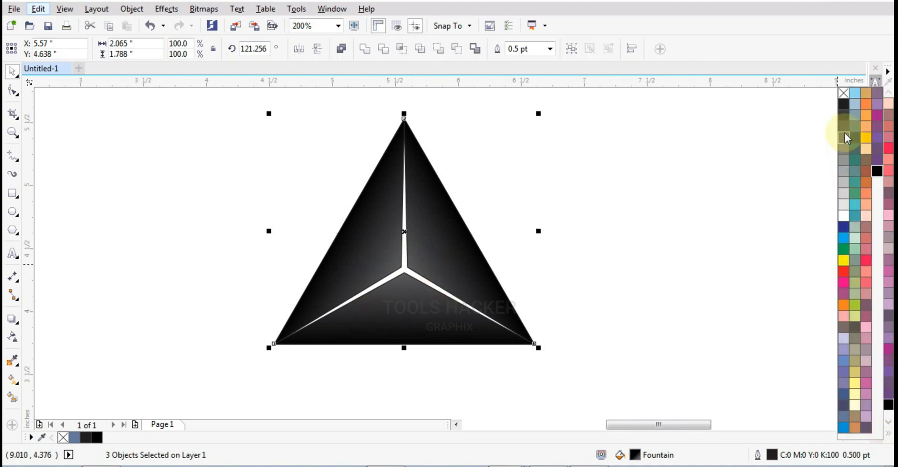
pyautogui.rightClick(843, 92)
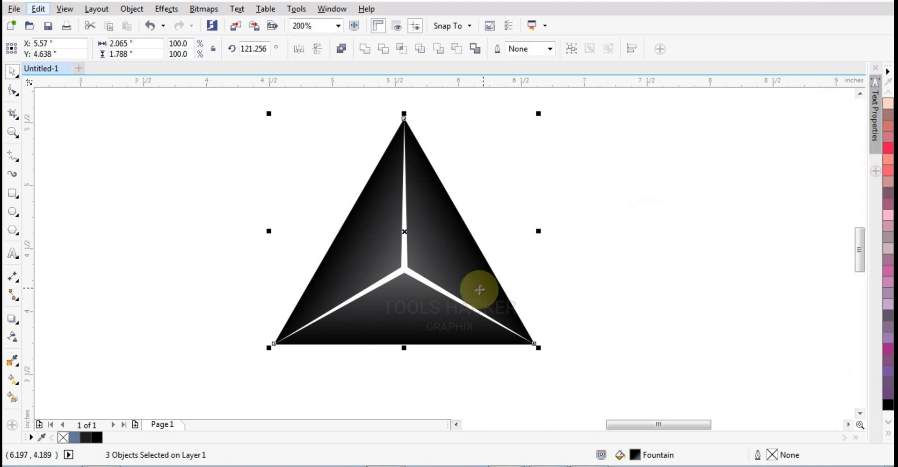
# Apply an elliptical fountain fill to the unfilled three-sided polygon behind the gradient pieces.
pyautogui.click(527, 301)
pyautogui.moveTo(444, 295)
pyautogui.mouseDown()
pyautogui.moveTo(370, 293)
pyautogui.moveTo(444, 294)
pyautogui.mouseUp()
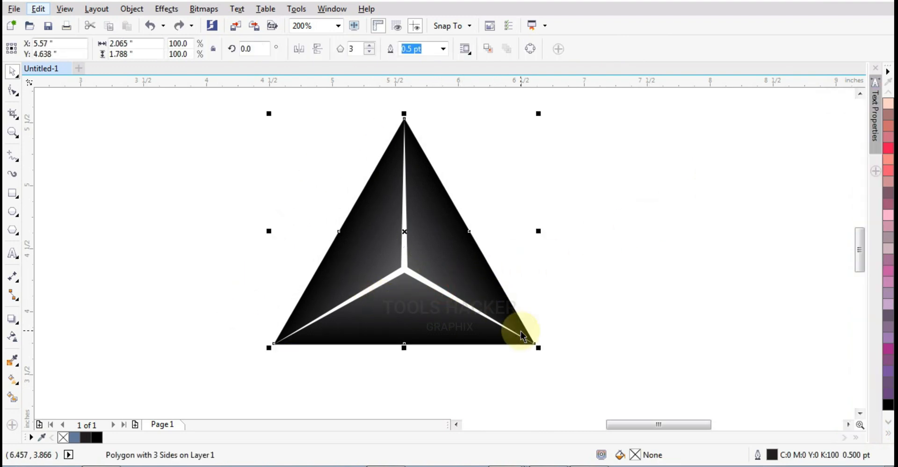
pyautogui.click(8, 380)
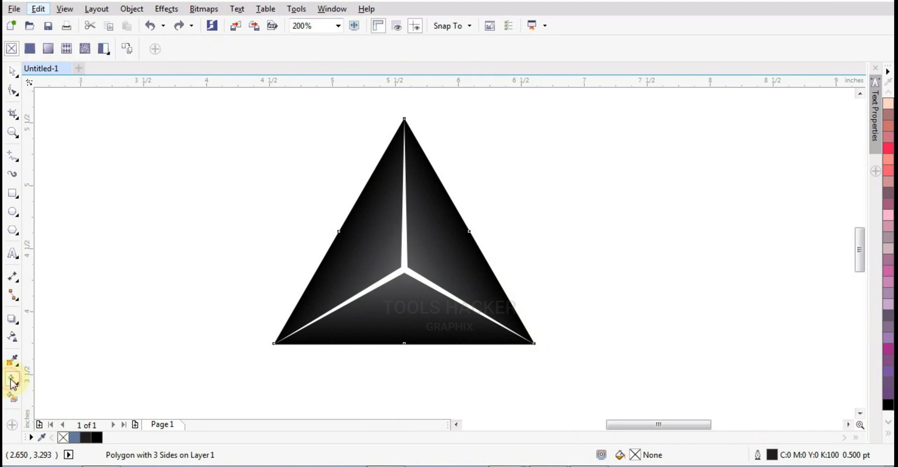
pyautogui.click(47, 50)
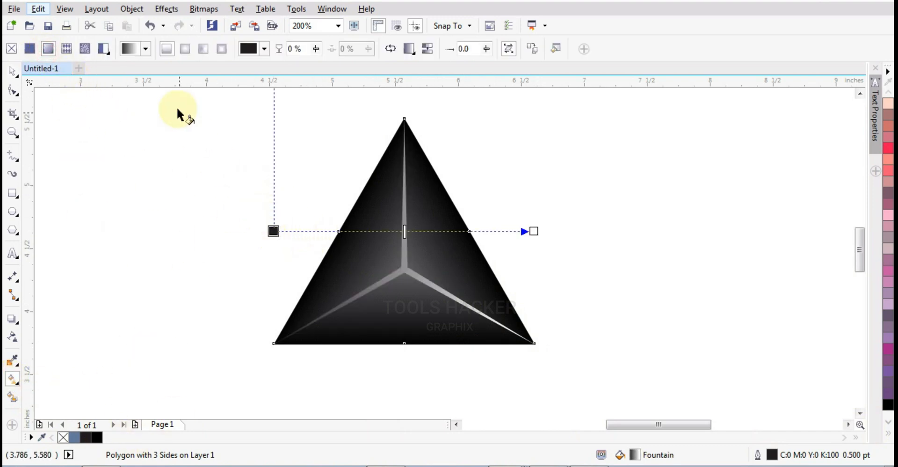
pyautogui.click(185, 48)
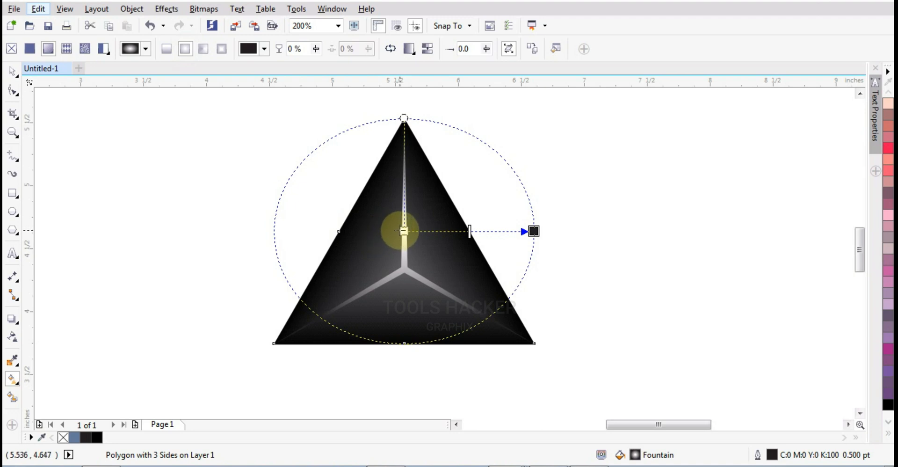
# Centre the elliptical fill on the junction of the three gaps and level its outer colour node near the triangle's right side.
pyautogui.moveTo(403, 231); pyautogui.dragTo(404, 271)
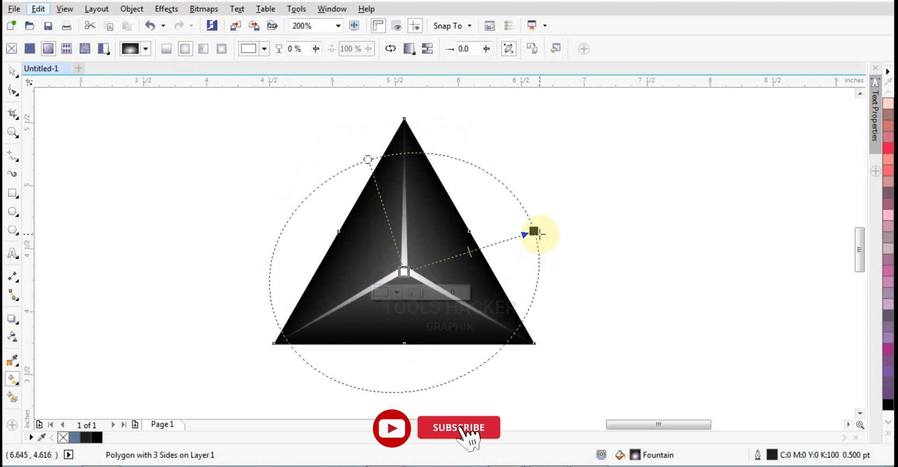
pyautogui.moveTo(538, 231); pyautogui.dragTo(526, 240)
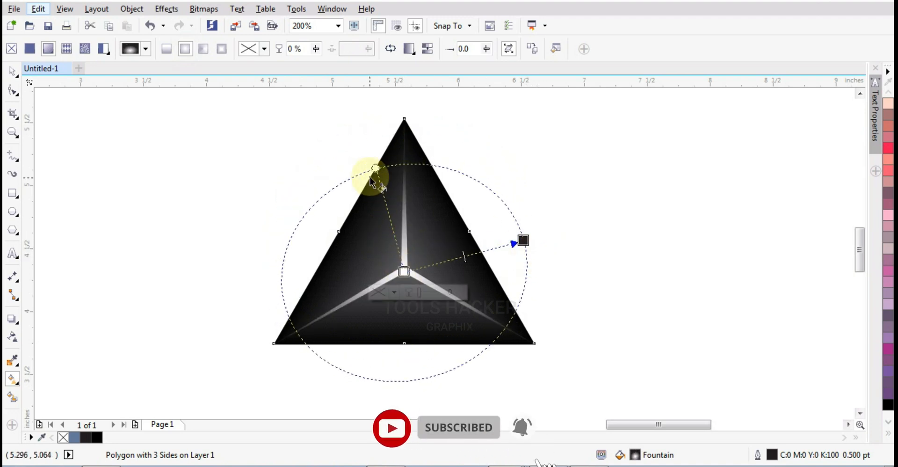
pyautogui.moveTo(376, 168); pyautogui.dragTo(390, 151)
pyautogui.hotkey('ctrl', 'z')
pyautogui.moveTo(523, 240); pyautogui.dragTo(530, 272)
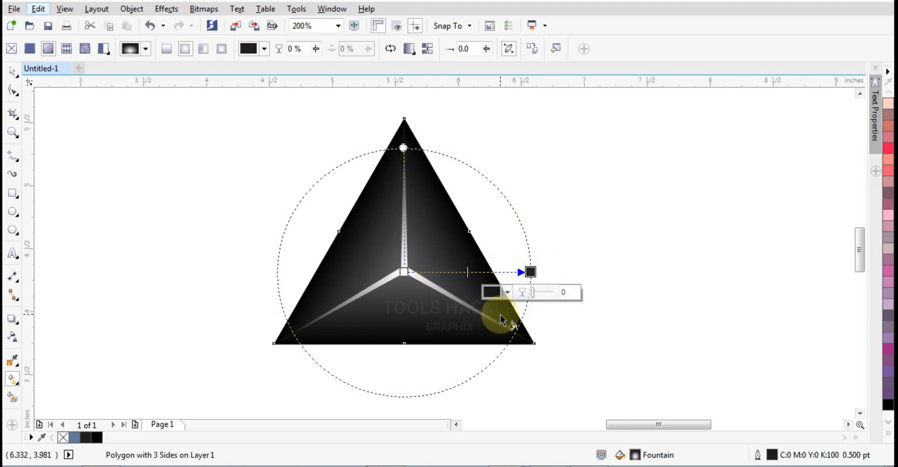
# Set the fountain fill's outer colour to red, CMYK 0, 100, 100, 0.
pyautogui.click(507, 292)
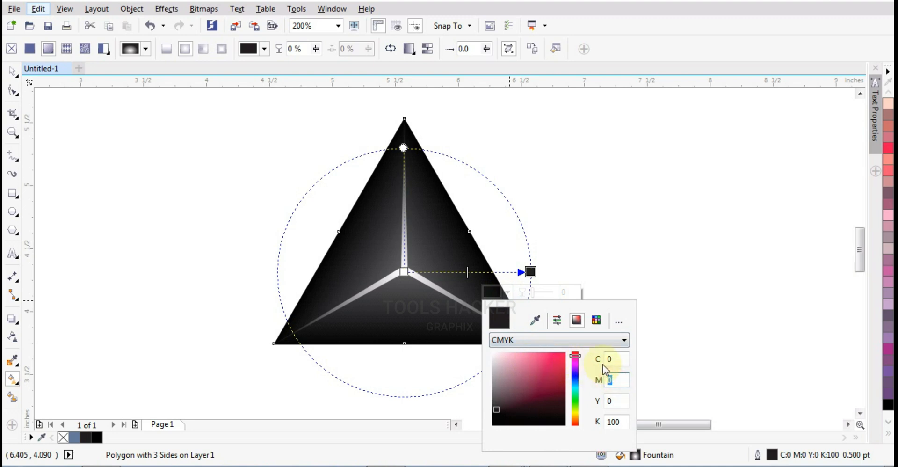
pyautogui.write('100')
pyautogui.press('Tab')
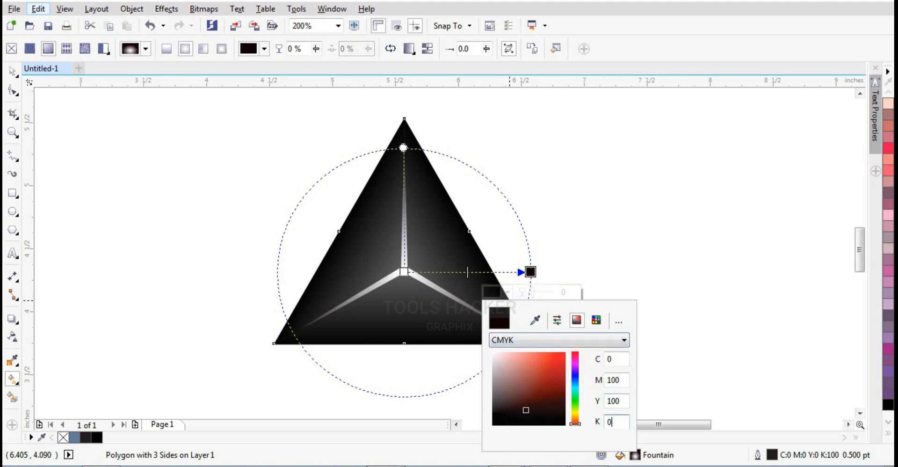
pyautogui.press('Tab')
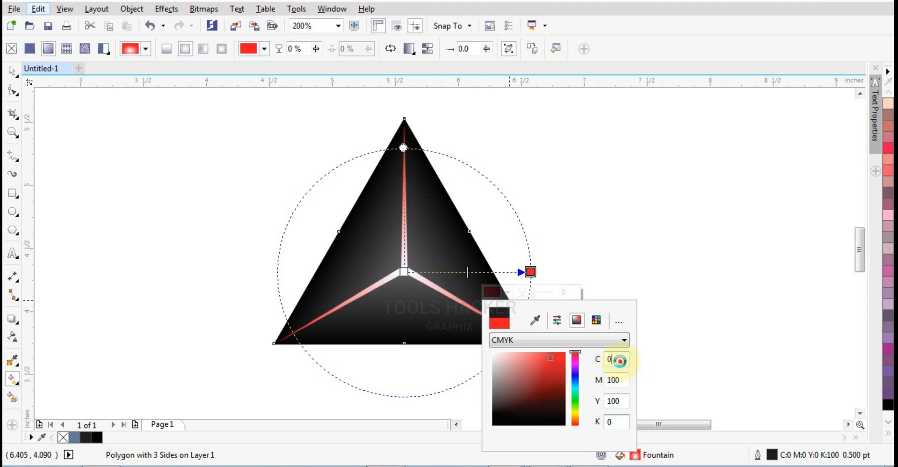
pyautogui.click(653, 283)
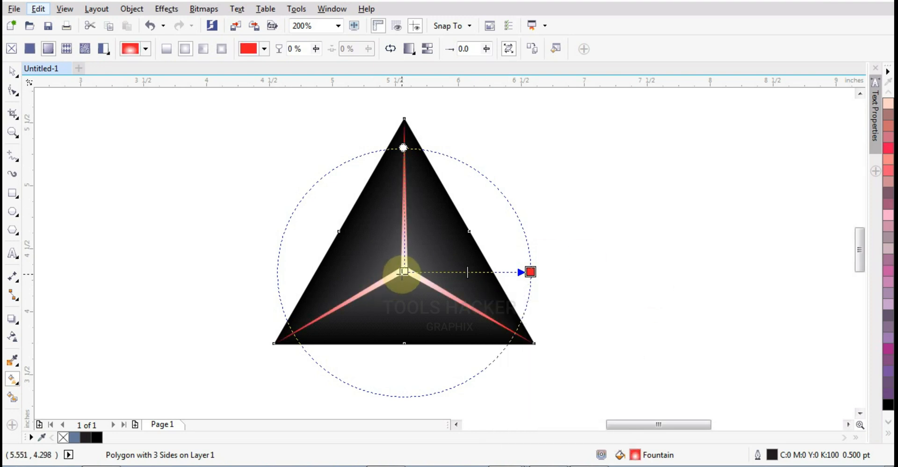
# Set the fountain fill's centre colour to yellow, CMYK 0, 0, 100, 0, and deselect the polygon.
pyautogui.click(403, 271)
pyautogui.click(381, 290)
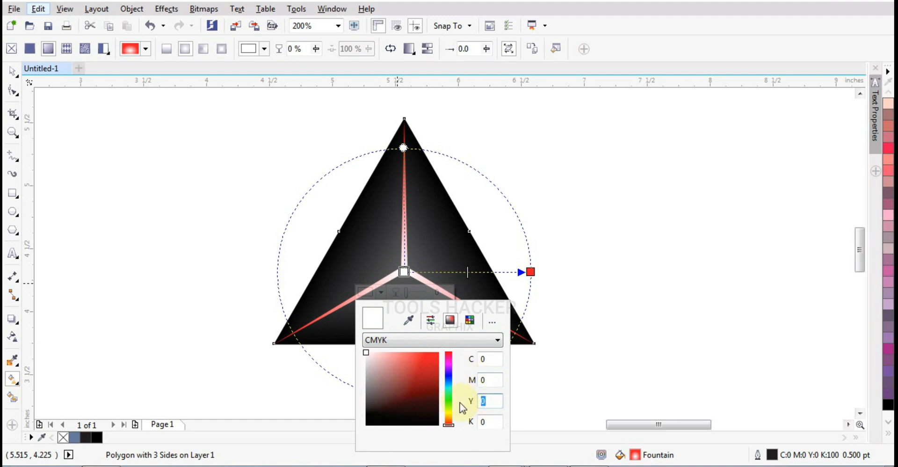
pyautogui.press('Tab')
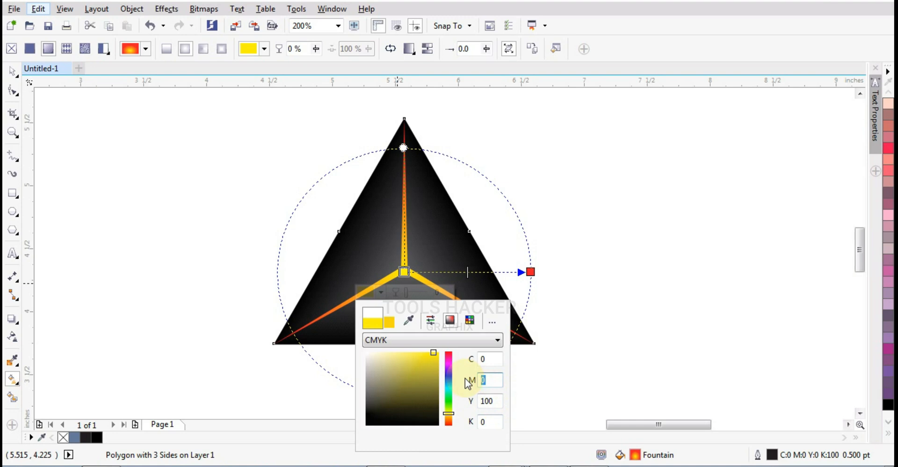
pyautogui.press('Tab')
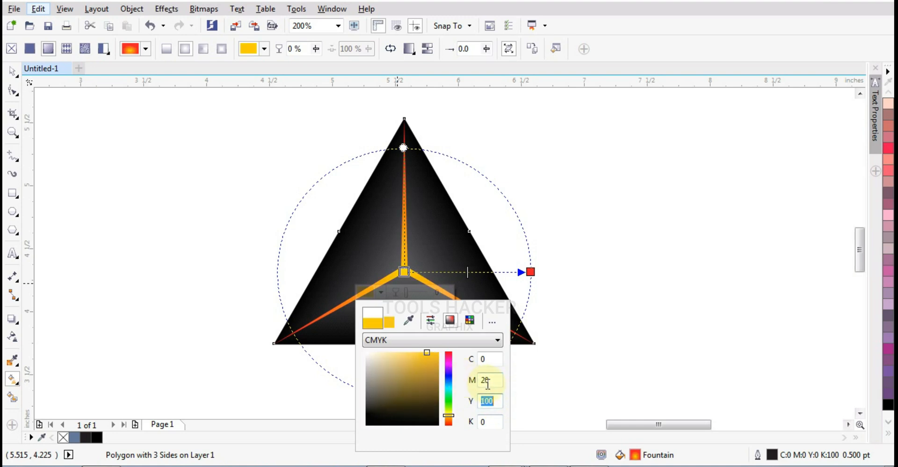
pyautogui.write('0')
pyautogui.press('Tab')
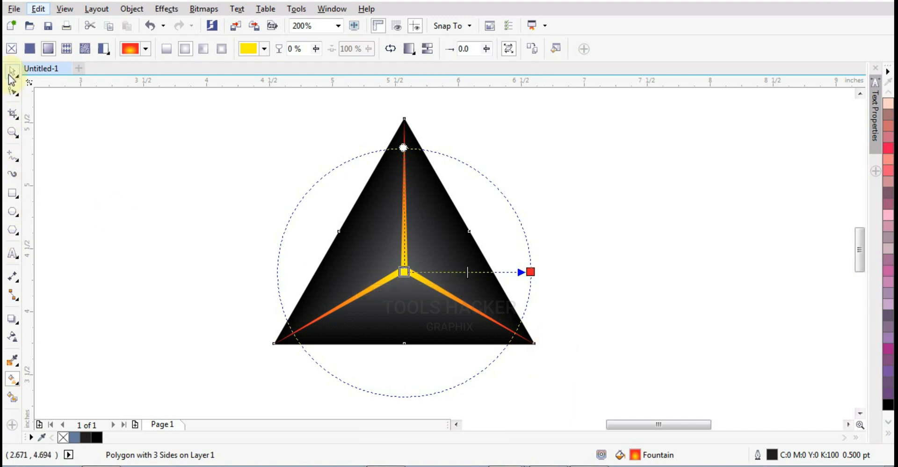
pyautogui.click(11, 73)
pyautogui.click(192, 161)
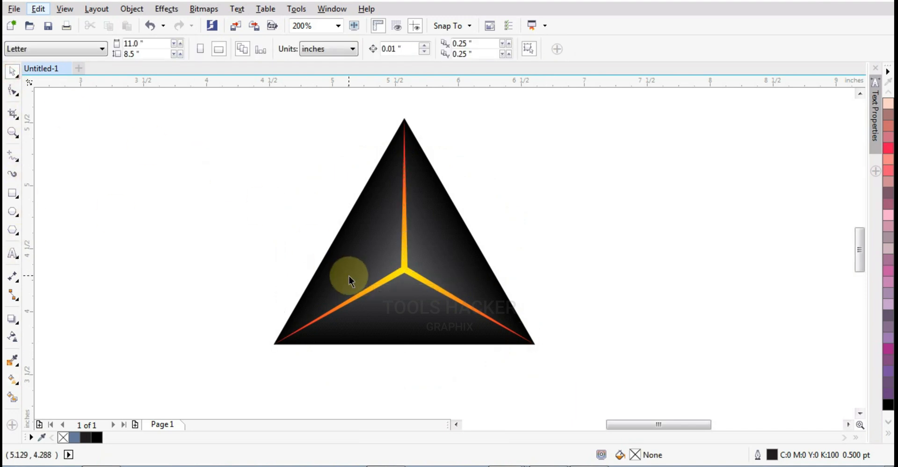
# Remove the outline from all four objects of the triangular emblem.
pyautogui.press('F3')
pyautogui.moveTo(475, 183); pyautogui.dragTo(260, 360)
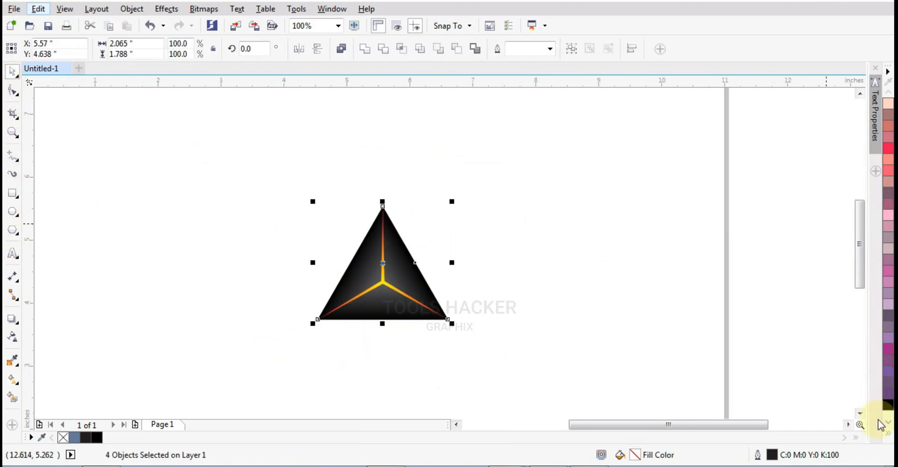
pyautogui.click(886, 434)
pyautogui.rightClick(845, 100)
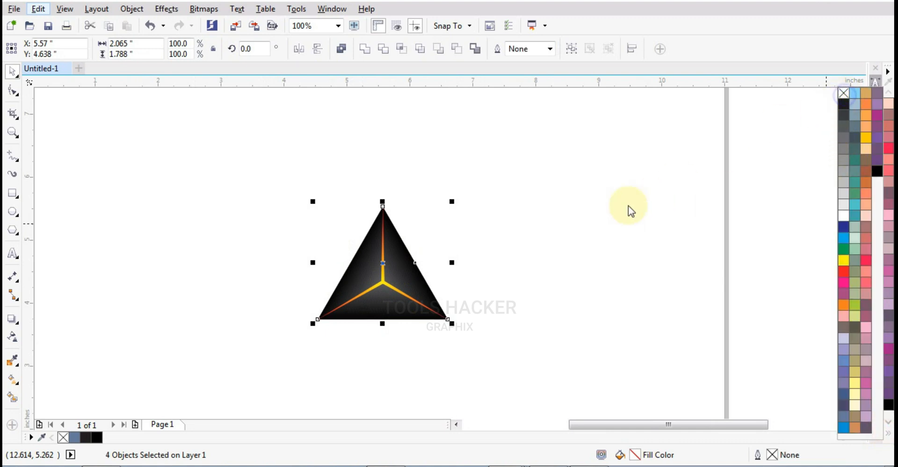
pyautogui.scroll(-1, 569, 241)
pyautogui.click(588, 198)
# Group the four emblem objects and place the group in the page's top-left corner.
pyautogui.moveTo(480, 282); pyautogui.dragTo(346, 177)
pyautogui.scroll(1, 352, 154)
pyautogui.hotkey('ctrl', 'g')
pyautogui.scroll(-1, 347, 164)
pyautogui.scroll(1, 345, 171)
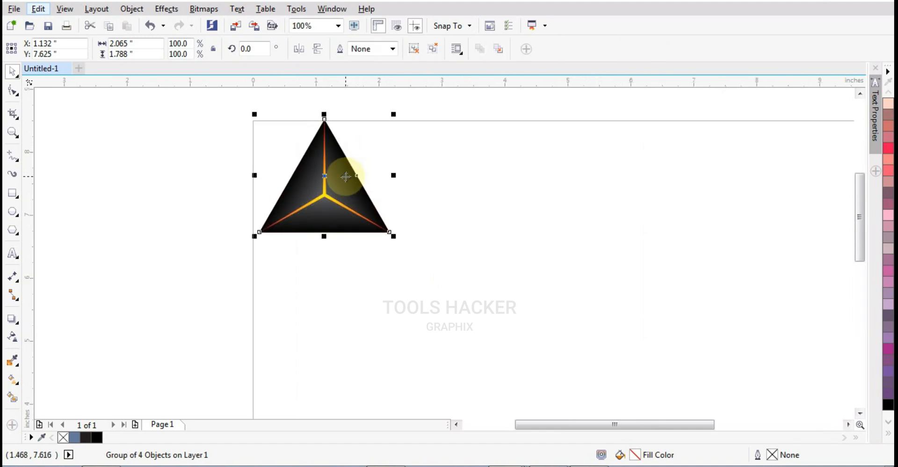
# Create a copy of the emblem mirrored horizontally and vertically, and place it just right of the original.
pyautogui.click(302, 53)
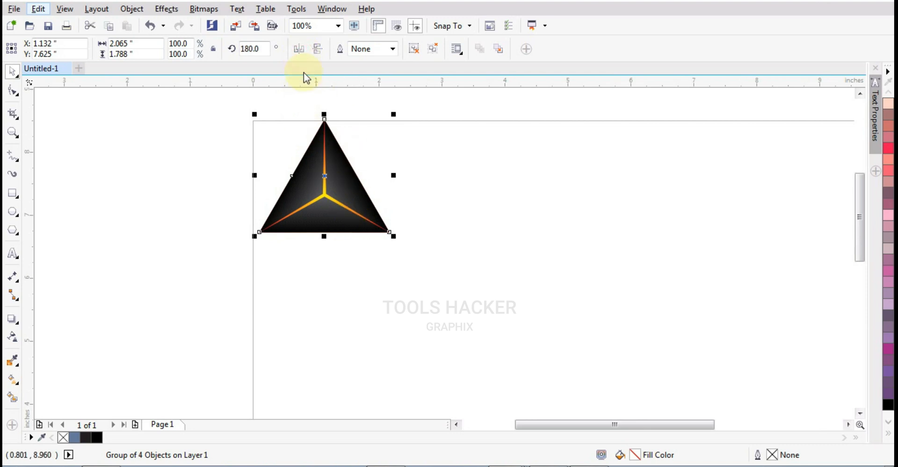
pyautogui.click(314, 55)
pyautogui.moveTo(351, 170); pyautogui.dragTo(396, 204)
pyautogui.scroll(2, 395, 204)
pyautogui.scroll(-2, 395, 206)
pyautogui.scroll(2, 391, 211)
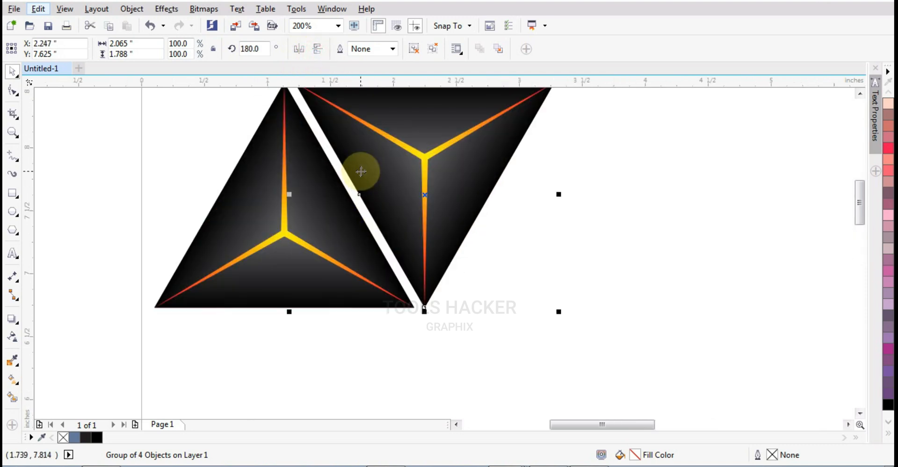
# Move the inverted emblem left until its slanted edge sits against the upright emblem with only a hairline gap.
pyautogui.scroll(2, 396, 255)
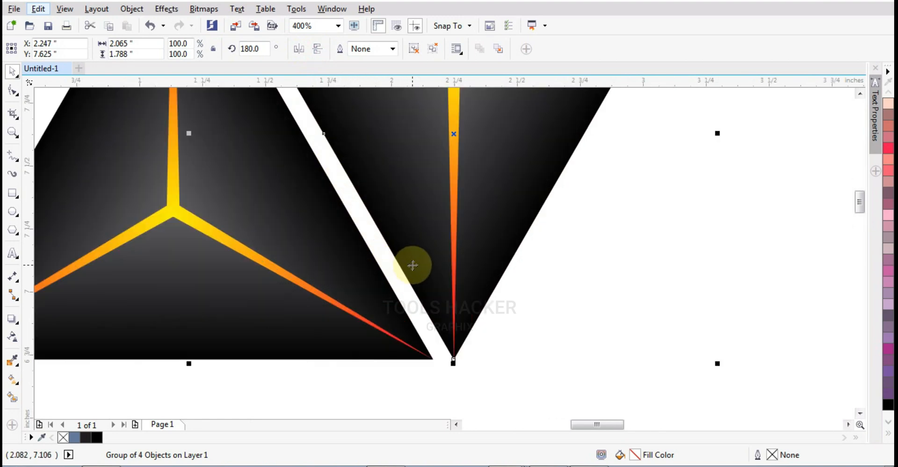
pyautogui.scroll(-2, 416, 264)
pyautogui.scroll(2, 423, 265)
pyautogui.moveTo(427, 263); pyautogui.dragTo(413, 262)
pyautogui.scroll(2, 403, 297)
pyautogui.moveTo(423, 295); pyautogui.dragTo(408, 298)
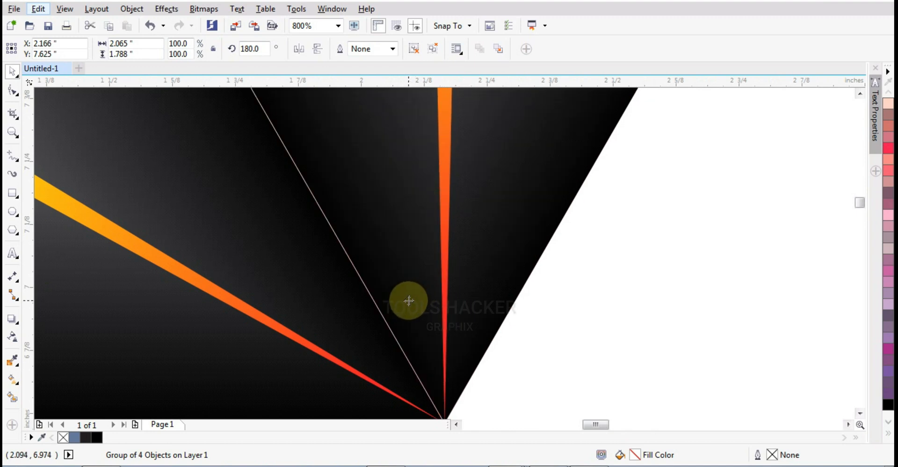
pyautogui.scroll(-4, 408, 300)
pyautogui.scroll(6, 387, 253)
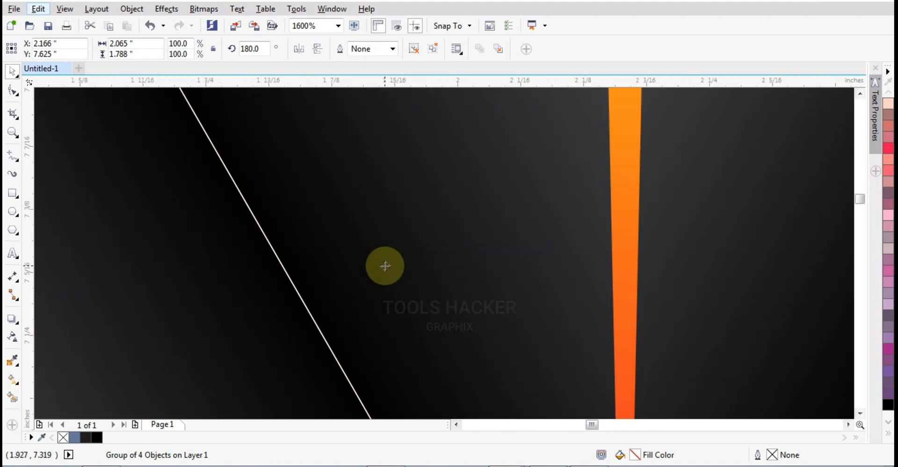
pyautogui.moveTo(387, 267); pyautogui.dragTo(385, 268)
pyautogui.scroll(-4, 386, 269)
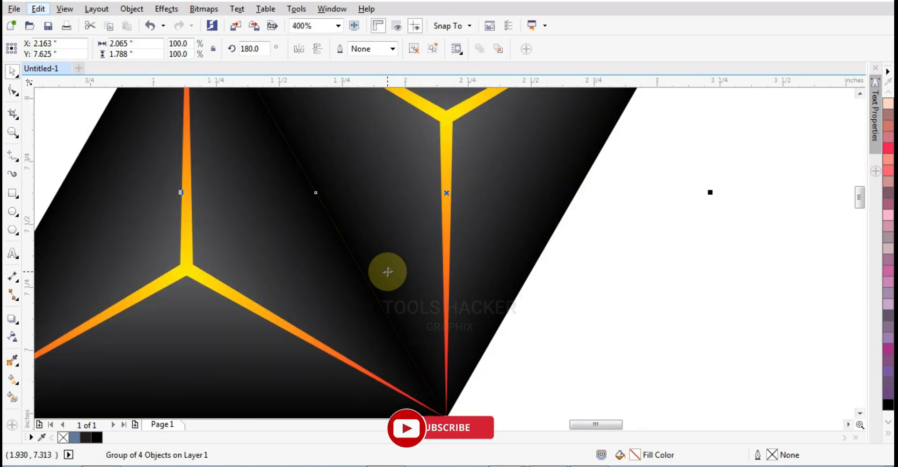
pyautogui.scroll(-4, 387, 270)
pyautogui.scroll(2, 400, 271)
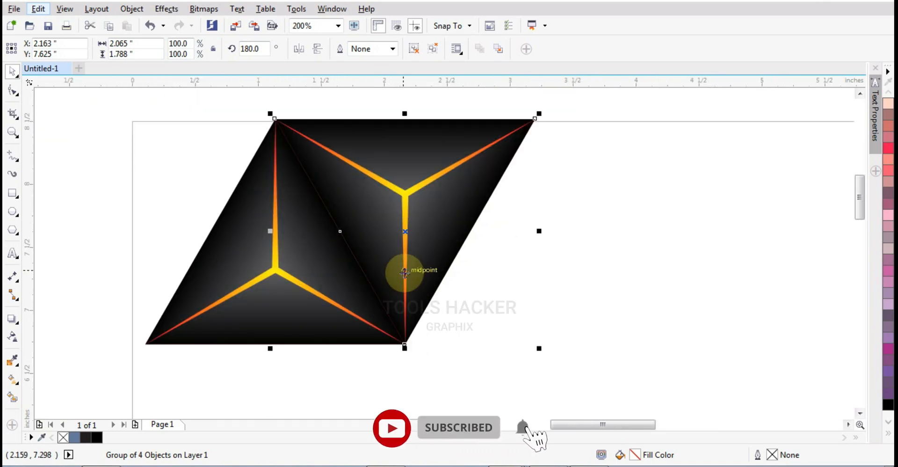
pyautogui.moveTo(403, 272); pyautogui.dragTo(404, 272)
# Duplicate the pair of emblems and shift the copy 2.1 inches right, leaving a hairline gap to the original pair.
pyautogui.scroll(-2, 445, 282)
pyautogui.moveTo(557, 162); pyautogui.dragTo(265, 335)
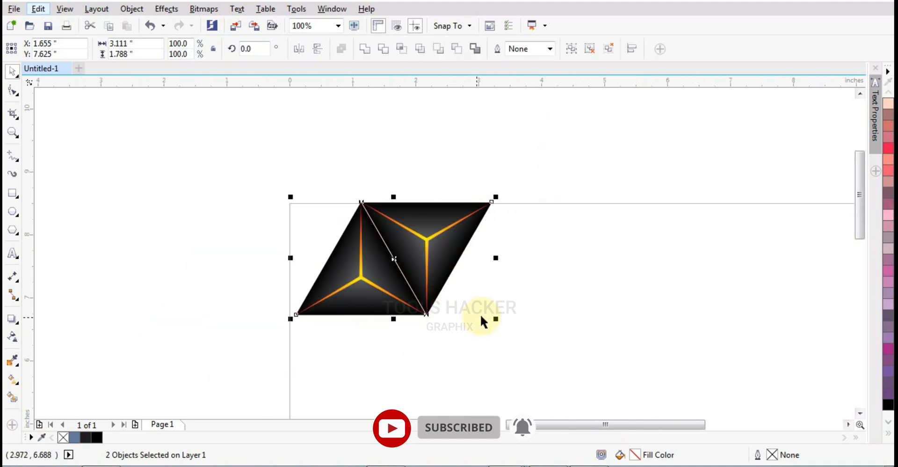
pyautogui.press('KP_Add')
pyautogui.press('Right')
pyautogui.press('Right')
pyautogui.press('Right')
pyautogui.press('Right')
pyautogui.press('Right')
pyautogui.press('Right')
pyautogui.press('Right')
pyautogui.press('Right')
pyautogui.press('Right')
pyautogui.press('Right')
pyautogui.press('Right')
pyautogui.press('Right')
pyautogui.press('Right')
pyautogui.press('Right')
pyautogui.press('Right')
pyautogui.press('Right')
pyautogui.press('Right')
pyautogui.press('Right')
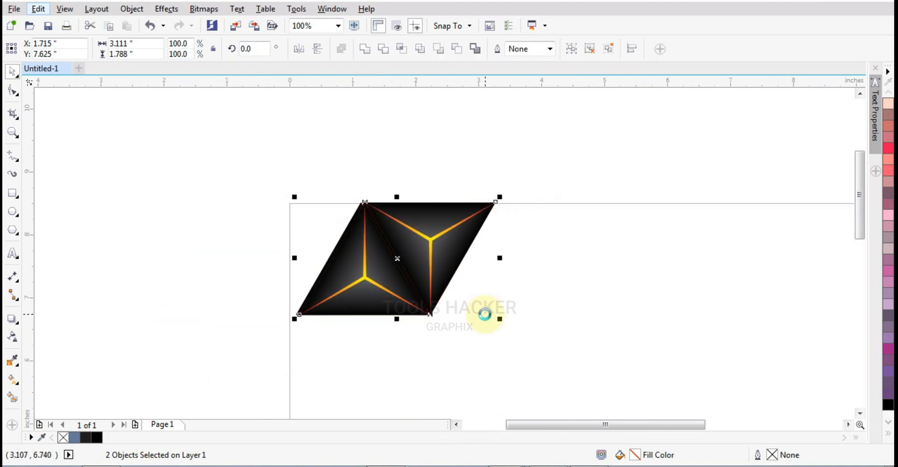
pyautogui.press('Right')
pyautogui.press('Right')
pyautogui.press('Right')
pyautogui.press('Right')
pyautogui.press('Right')
pyautogui.press('Right')
pyautogui.press('Right')
pyautogui.press('Right')
pyautogui.press('Right')
pyautogui.press('Right')
pyautogui.press('Right')
pyautogui.press('Right')
pyautogui.press('Right')
pyautogui.press('Right')
pyautogui.press('Right')
pyautogui.press('Right')
pyautogui.press('Right')
pyautogui.press('Right')
pyautogui.press('Right')
pyautogui.press('Right')
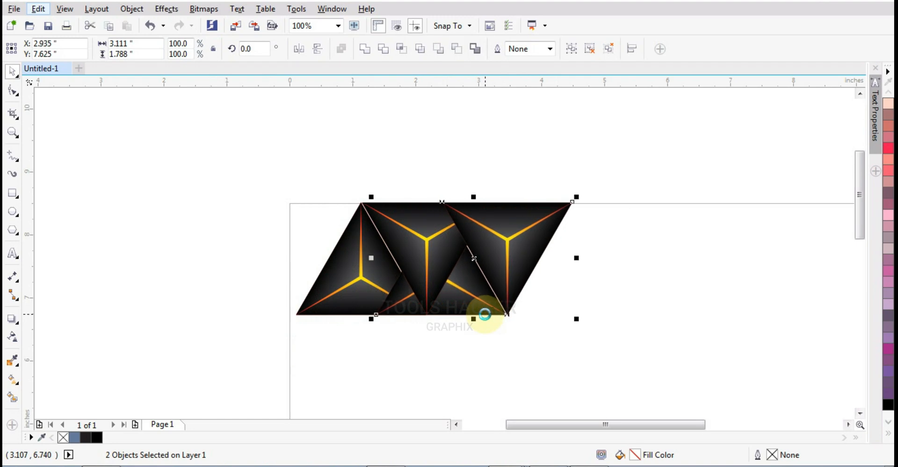
pyautogui.press('Right')
pyautogui.press('Right')
pyautogui.press('Right')
pyautogui.press('Right')
pyautogui.press('Right')
pyautogui.press('Right')
pyautogui.press('Right')
pyautogui.press('Right')
pyautogui.press('Right')
pyautogui.press('Right')
pyautogui.press('Right')
pyautogui.press('Right')
pyautogui.press('Right')
pyautogui.press('Right')
pyautogui.press('Right')
pyautogui.press('Right')
pyautogui.press('Right')
pyautogui.press('Right')
pyautogui.press('Right')
pyautogui.press('Right')
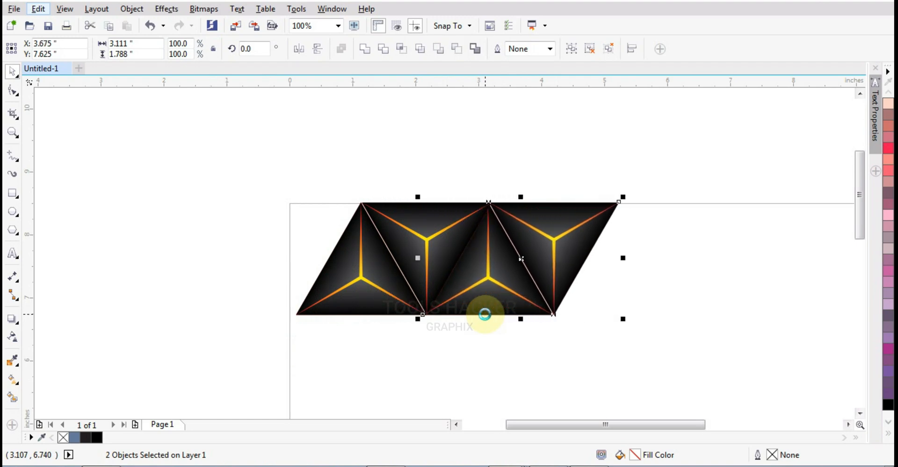
pyautogui.press('Right')
pyautogui.press('Right')
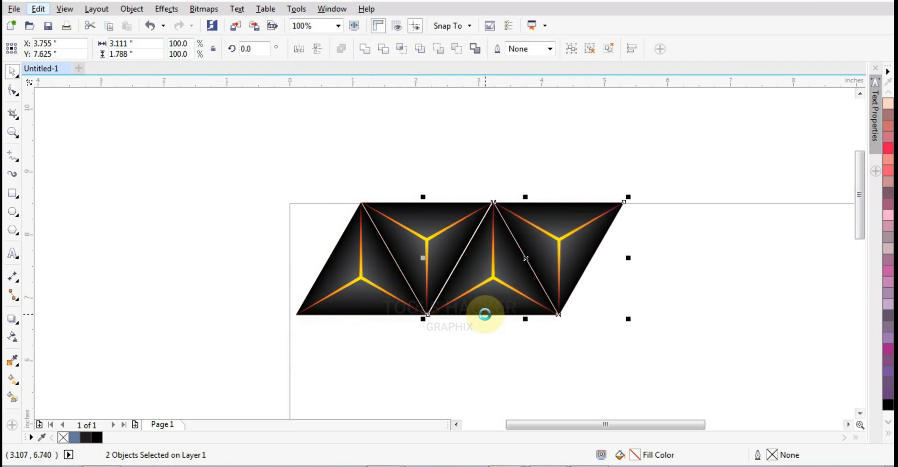
# Repeat the offset duplication of the emblem pair eight times to extend the row beyond the page's right edge.
pyautogui.hotkey('ctrl', 'd')
pyautogui.hotkey('ctrl', 'd')
pyautogui.hotkey('ctrl', 'd')
pyautogui.hotkey('ctrl', 'd')
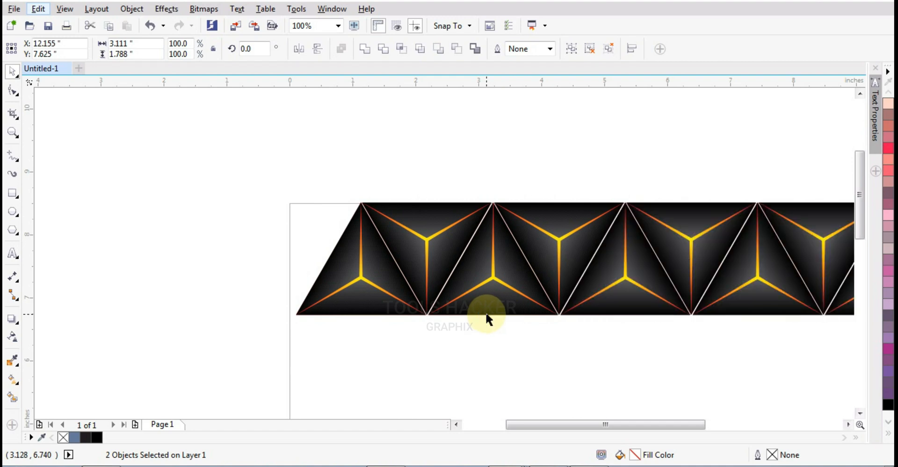
pyautogui.scroll(-2, 487, 317)
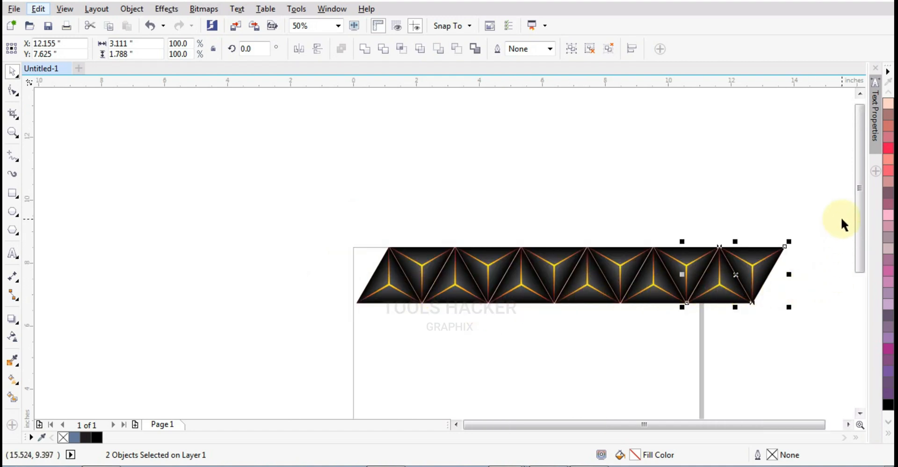
pyautogui.hotkey('ctrl', 'd')
pyautogui.hotkey('ctrl', 'd')
pyautogui.hotkey('ctrl', 'd')
pyautogui.hotkey('ctrl', 'd')
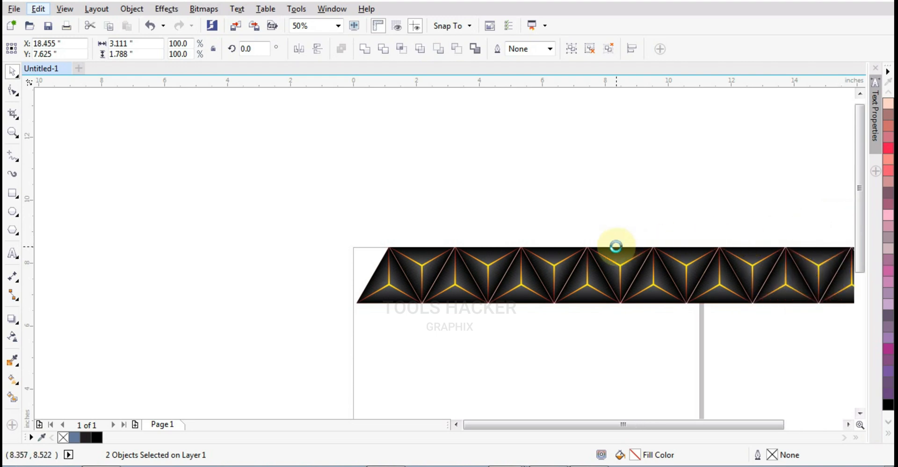
# Place a copy of the entire emblem row directly beneath the original and mirror the copy vertically.
pyautogui.scroll(-2, 409, 247)
pyautogui.moveTo(309, 225); pyautogui.dragTo(751, 292)
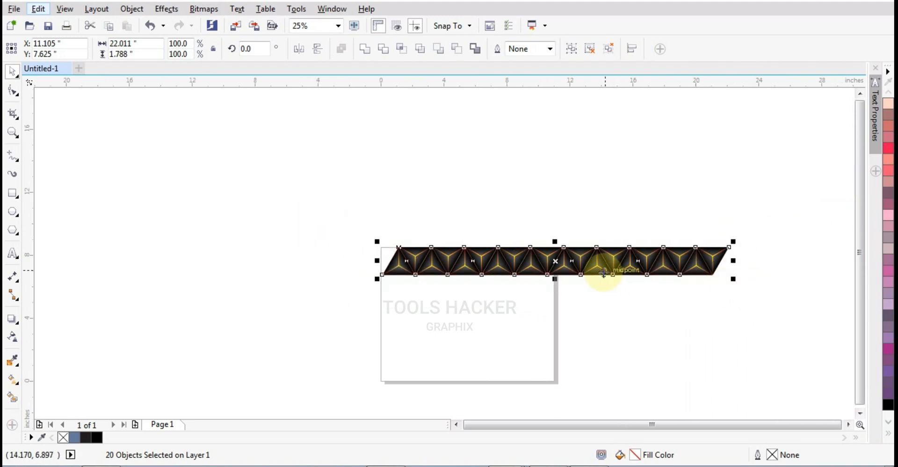
pyautogui.scroll(2, 602, 271)
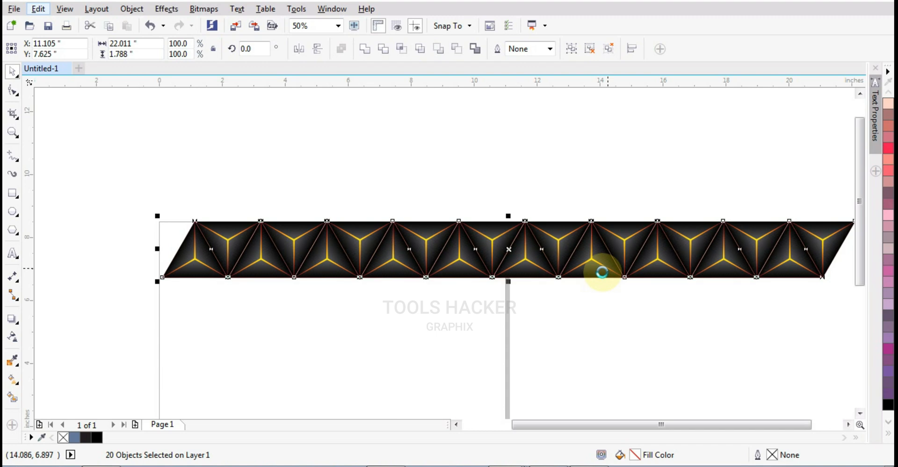
pyautogui.scroll(2, 447, 236)
pyautogui.moveTo(505, 239); pyautogui.dragTo(508, 353)
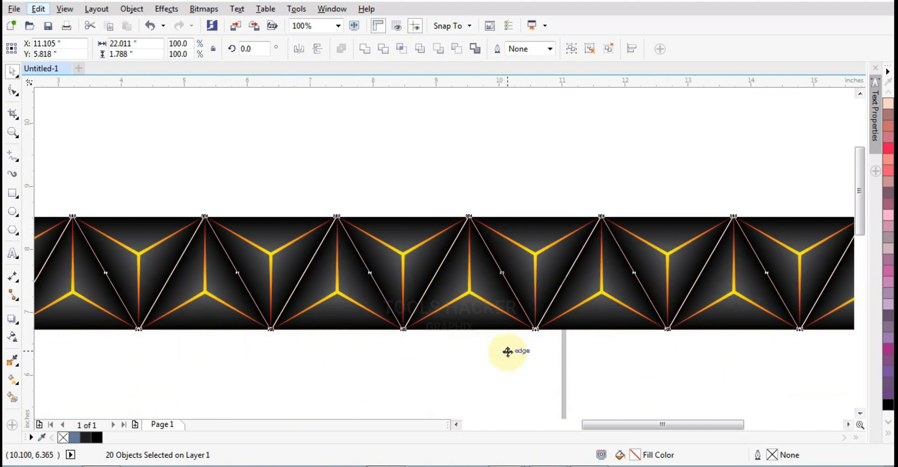
pyautogui.scroll(2, 507, 353)
pyautogui.scroll(2, 417, 356)
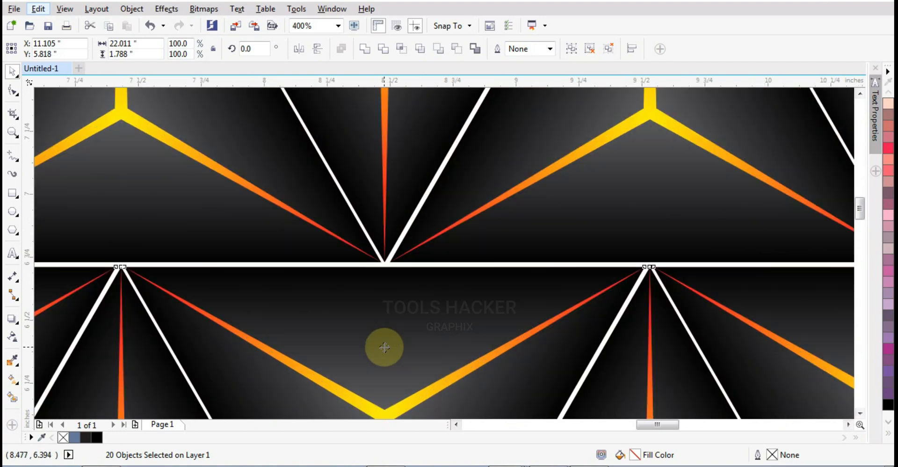
pyautogui.click(322, 51)
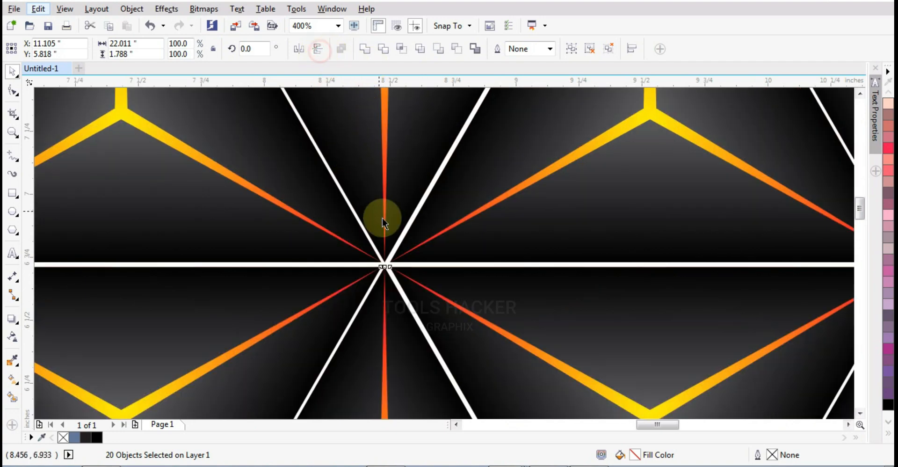
# Fine-tune the mirrored row's vertical position to Y 5.821 in, leaving a hairline gap beneath the first row.
pyautogui.scroll(2, 382, 218)
pyautogui.moveTo(420, 295); pyautogui.dragTo(443, 261)
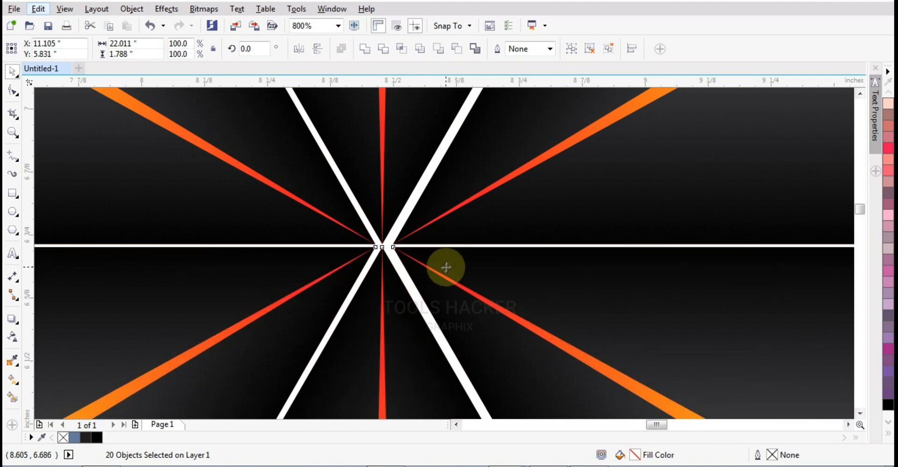
pyautogui.press('Down')
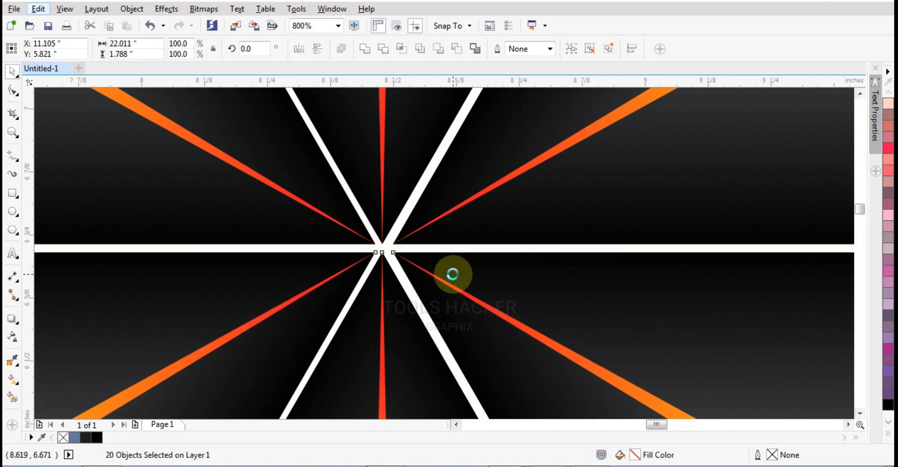
pyautogui.scroll(-6, 387, 222)
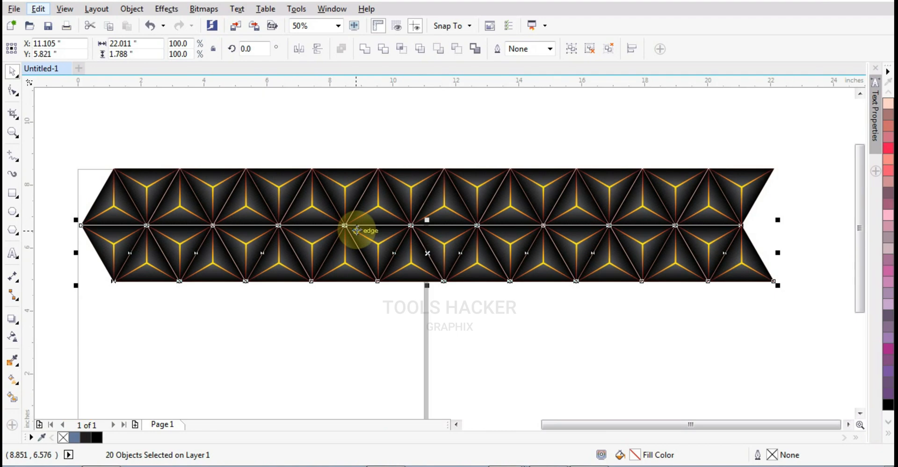
# Duplicate both rows downward and nudge the copy up to Y 3.114 in, leaving a hairline gap below the originals.
pyautogui.moveTo(629, 164); pyautogui.dragTo(190, 291)
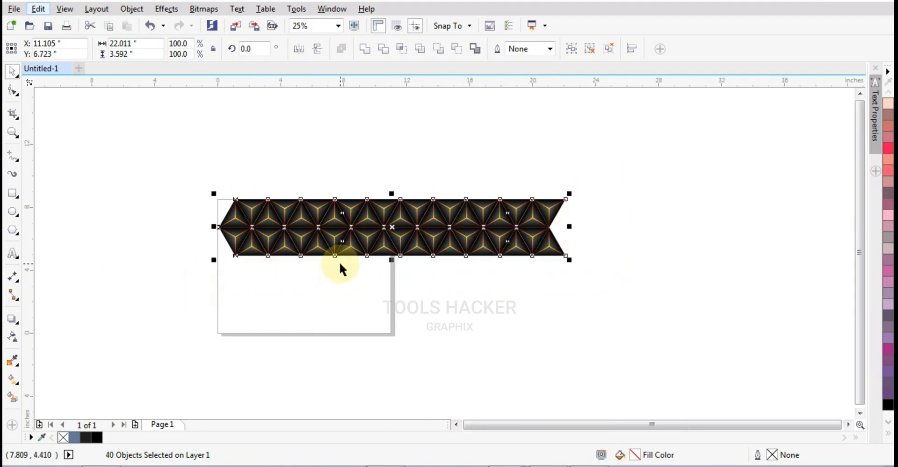
pyautogui.scroll(1, 340, 261)
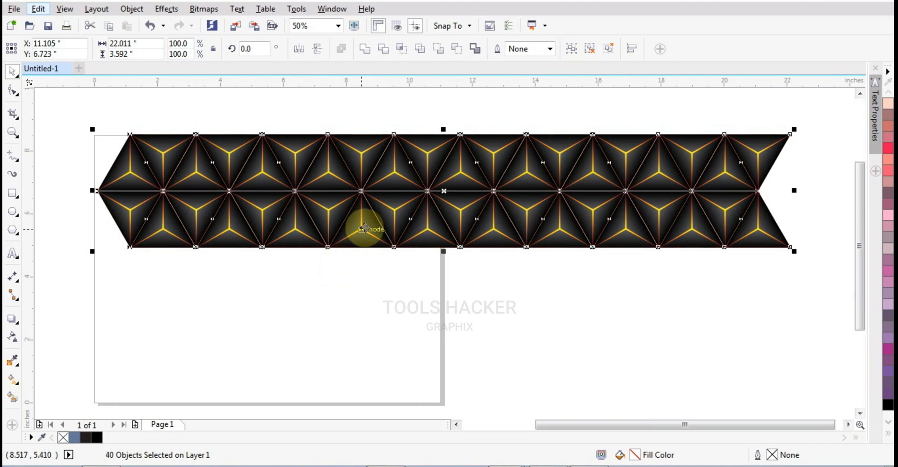
pyautogui.moveTo(398, 180); pyautogui.dragTo(407, 267)
pyautogui.scroll(2, 408, 237)
pyautogui.scroll(1, 408, 237)
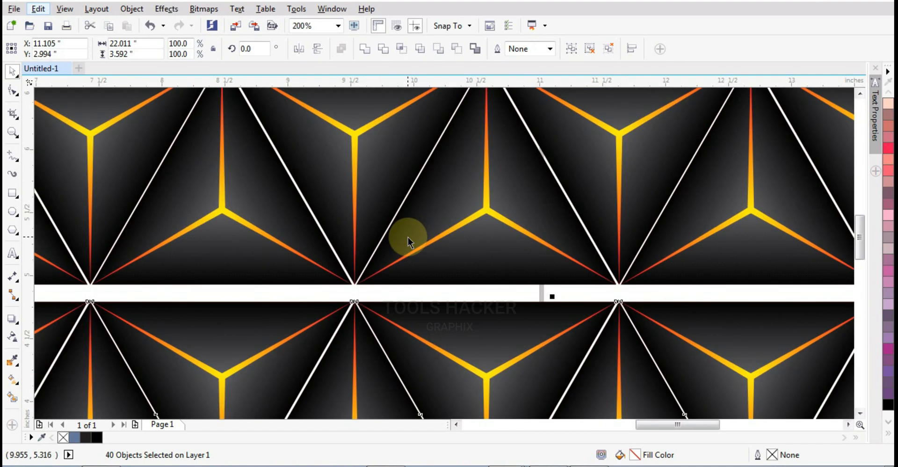
pyautogui.press('Up')
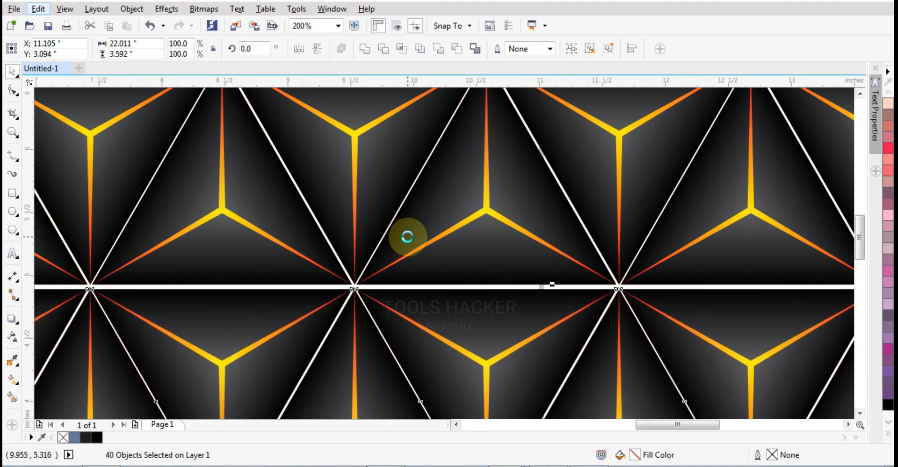
pyautogui.hotkey('ctrl', 'Up')
pyautogui.hotkey('ctrl', 'Up')
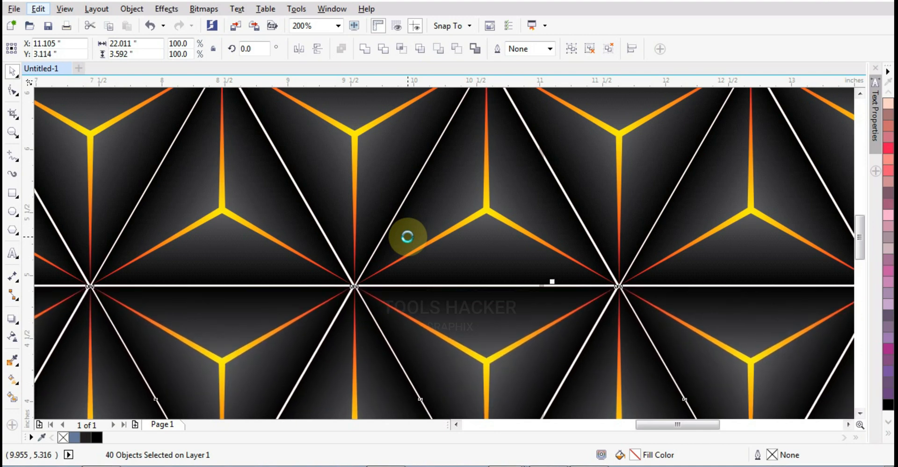
# Repeat the downward duplication of the two rows four times and group all the emblems.
pyautogui.hotkey('ctrl', 'd')
pyautogui.scroll(-4, 407, 236)
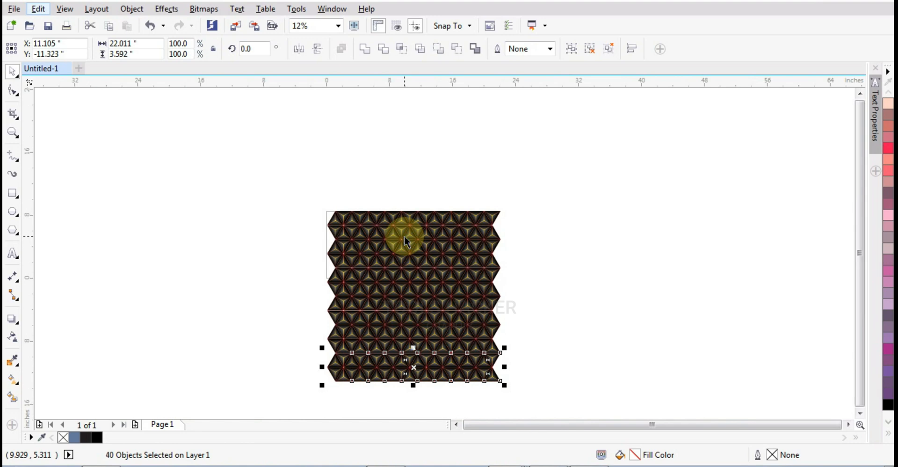
pyautogui.moveTo(299, 183); pyautogui.dragTo(558, 408)
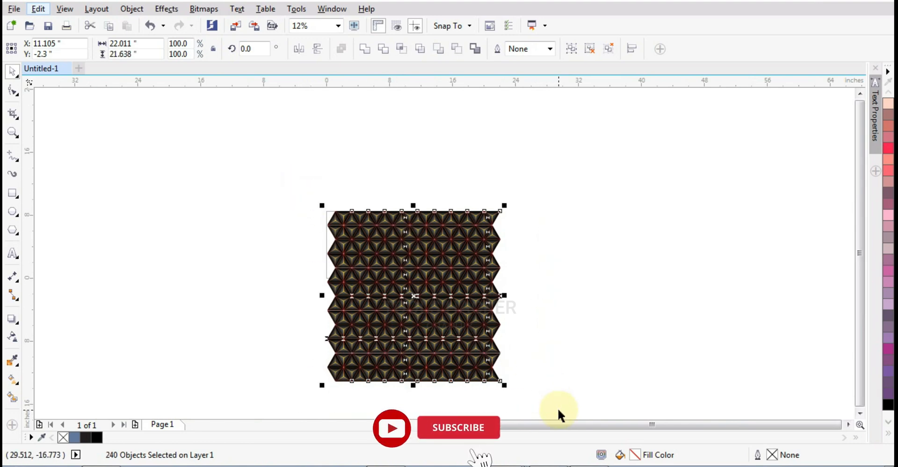
pyautogui.hotkey('ctrl', 'g')
# Move the grouped pattern off to the right of the page and create an 11 by 8.5 in rectangle matching the page.
pyautogui.moveTo(415, 282); pyautogui.dragTo(585, 254)
pyautogui.scroll(2, 453, 255)
pyautogui.scroll(-1, 353, 243)
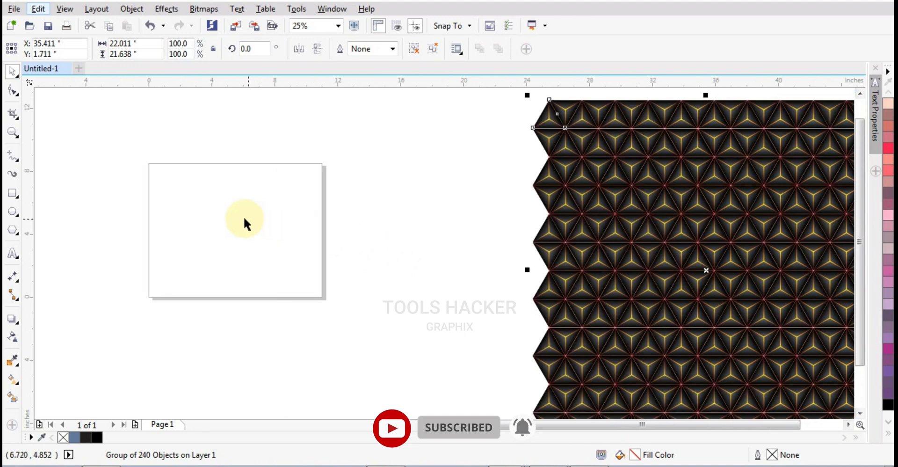
pyautogui.doubleClick(13, 193)
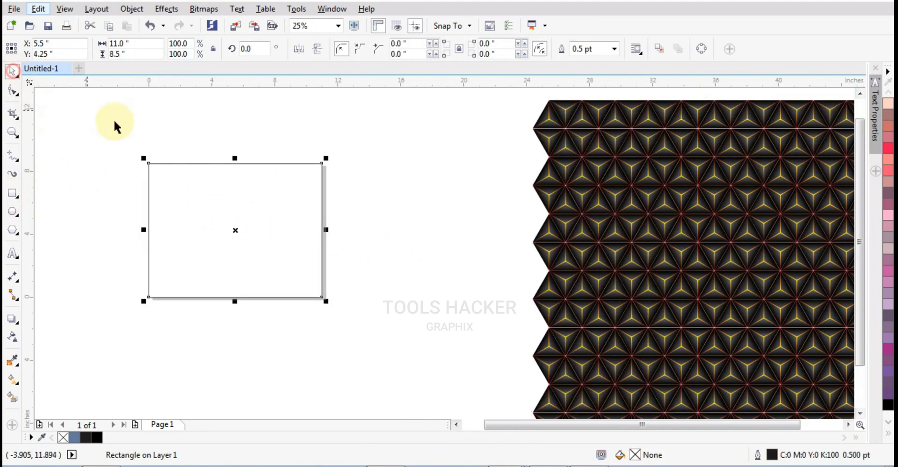
pyautogui.click(429, 191)
# PowerClip the grouped emblem pattern inside the page-sized rectangle.
pyautogui.scroll(-1, 435, 199)
pyautogui.rightClick(522, 206)
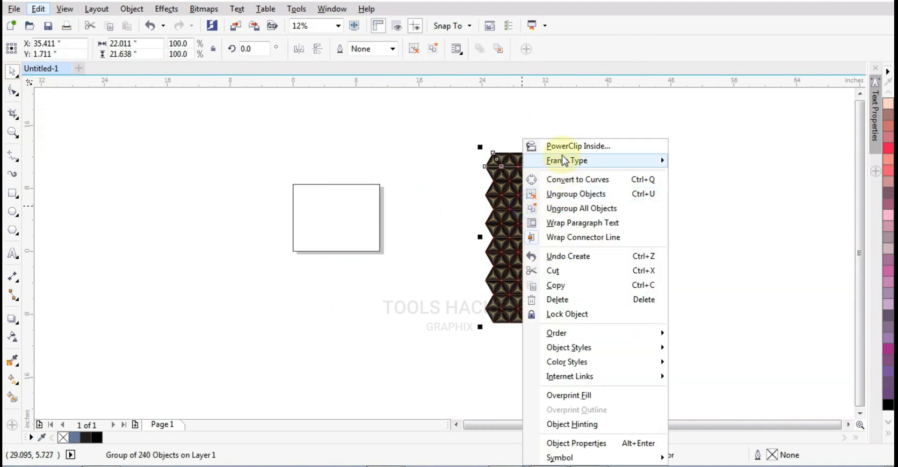
pyautogui.click(563, 145)
pyautogui.click(352, 214)
pyautogui.scroll(1, 360, 223)
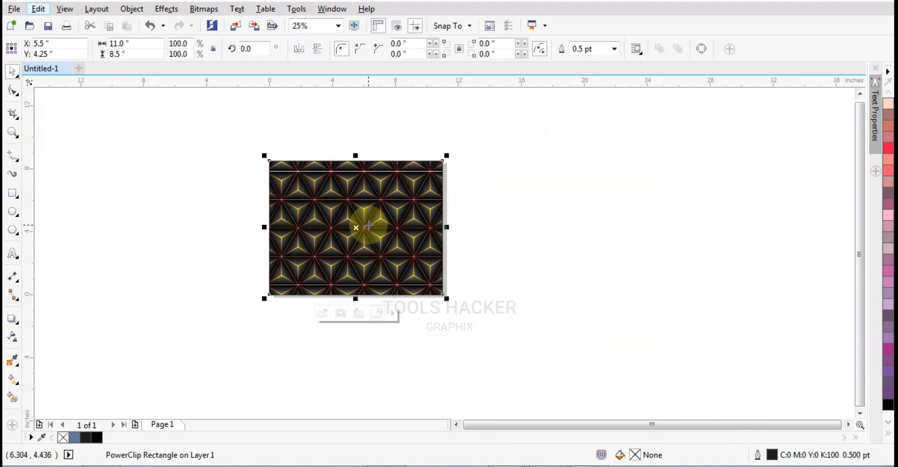
# Edit the PowerClip contents and scale the pattern about its centre to about 12.5 by 12.3 in, still covering the page.
pyautogui.doubleClick(368, 226)
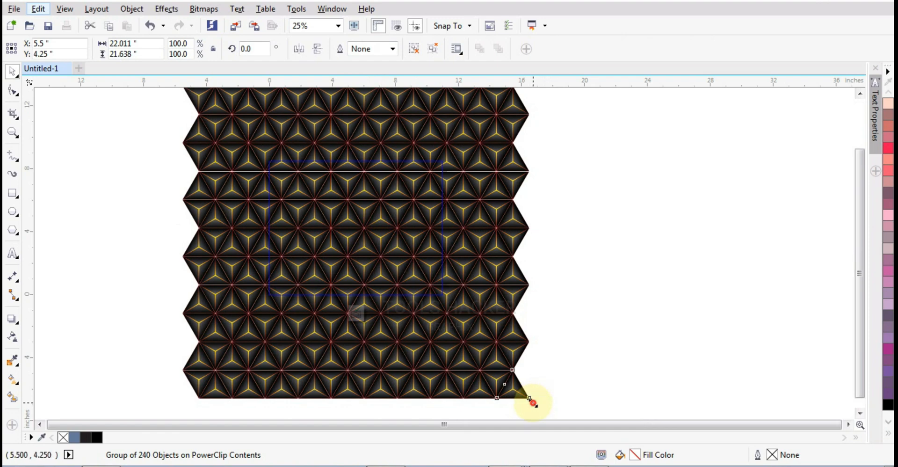
pyautogui.moveTo(531, 401); pyautogui.dragTo(455, 369)
pyautogui.moveTo(453, 322); pyautogui.dragTo(456, 330)
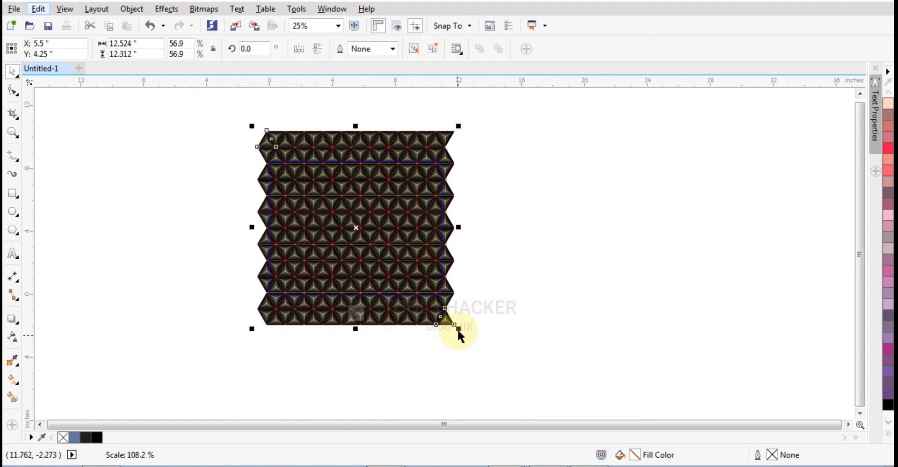
pyautogui.keyDown('ctrl'); pyautogui.click(498, 288); pyautogui.keyUp('ctrl')
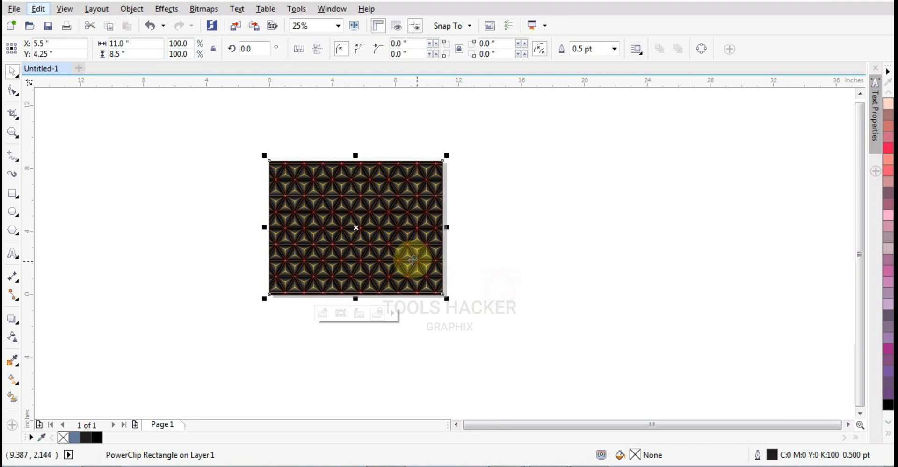
# Fill the page-sized PowerClip rectangle with black behind the pattern and inspect the result up close in full screen.
pyautogui.click(13, 132)
pyautogui.moveTo(269, 161); pyautogui.dragTo(442, 292)
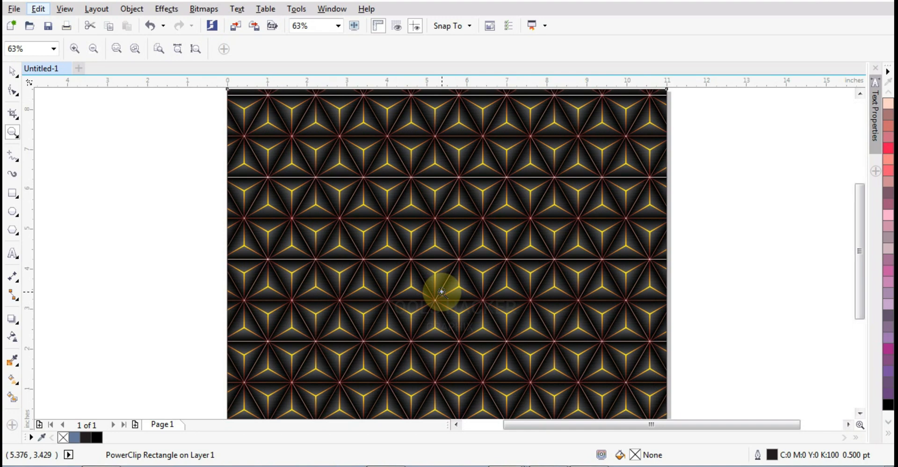
pyautogui.press('space')
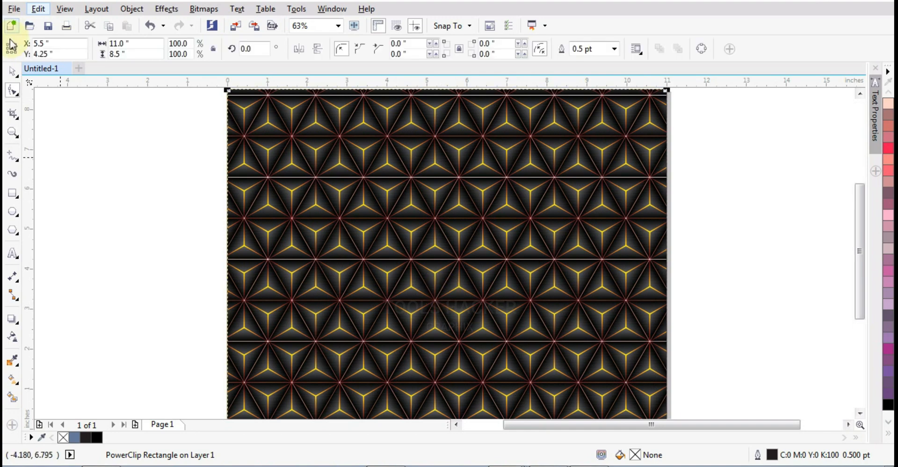
pyautogui.click(13, 68)
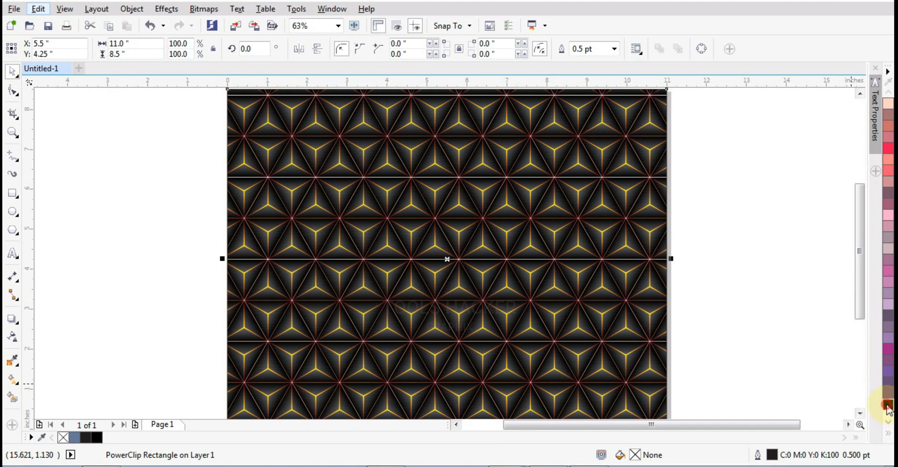
pyautogui.rightClick(887, 404)
pyautogui.click(804, 349)
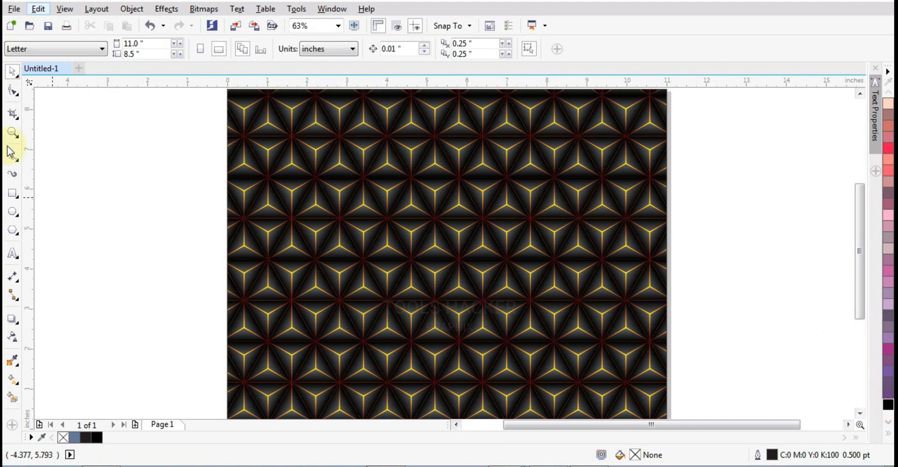
pyautogui.click(12, 133)
pyautogui.moveTo(244, 106); pyautogui.dragTo(637, 386)
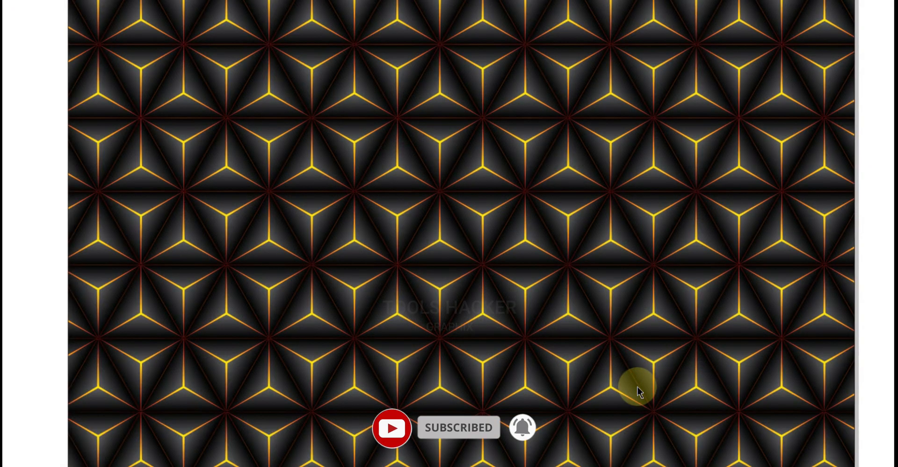